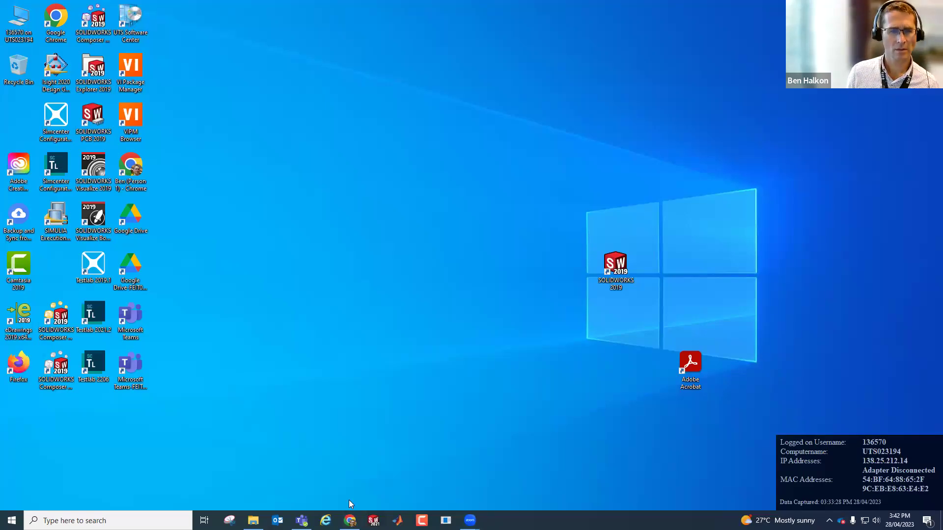
- Launch Simcenter Testlab 2206 Desktop - Standard & Advanced, minimise the program folder window and dismiss the add-in licence warning
mouse_move(349, 521)
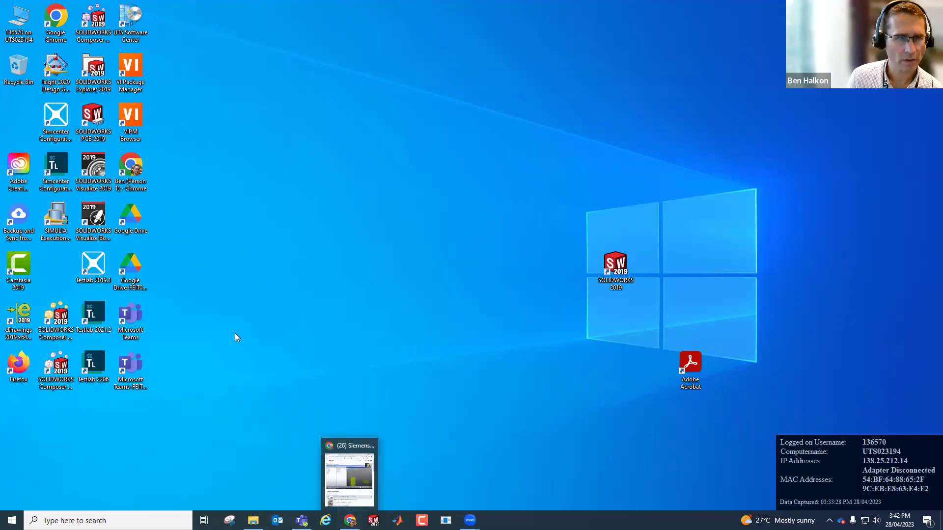
double_click(93, 368)
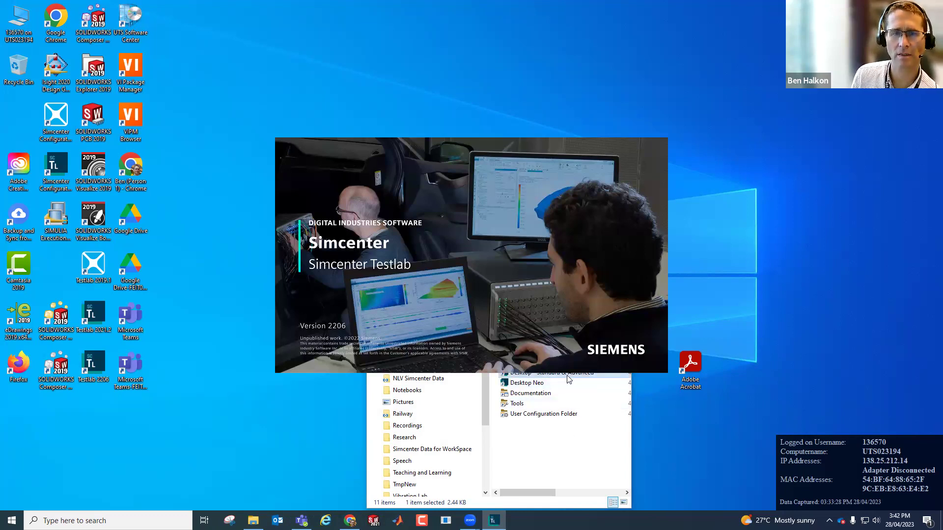
left_click(568, 442)
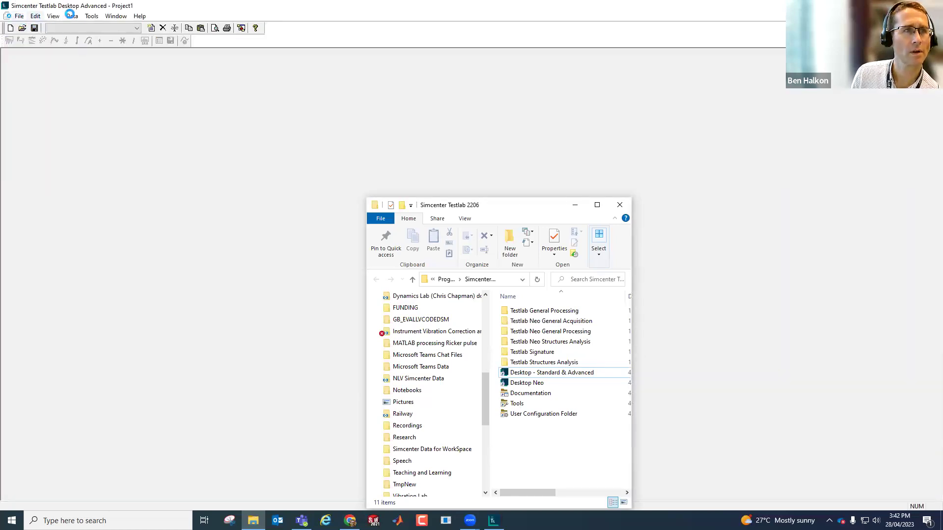
left_click(573, 208)
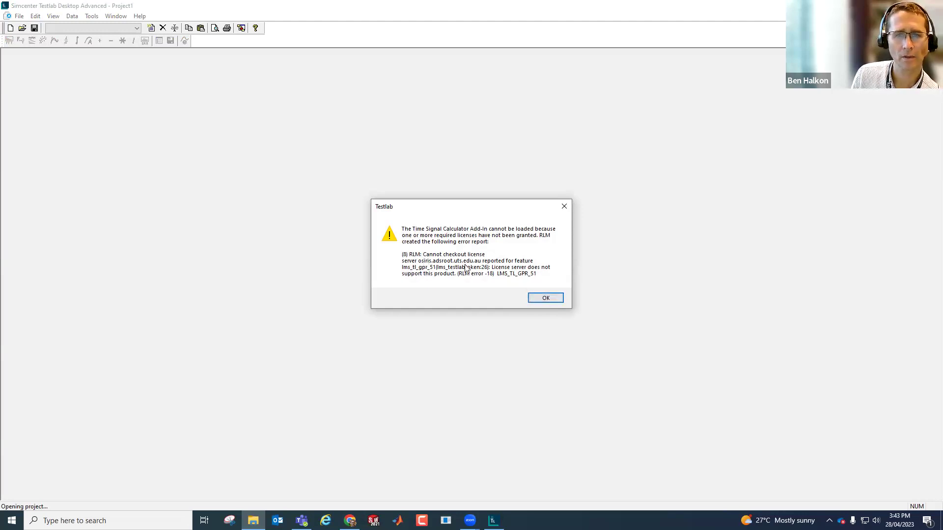
left_click(542, 301)
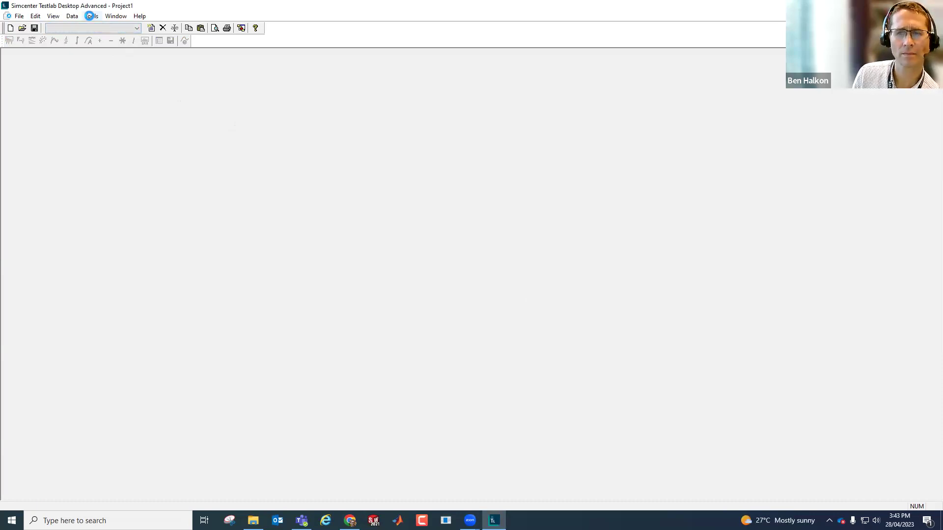
- Open the list of available Testlab add-ins
left_click(91, 16)
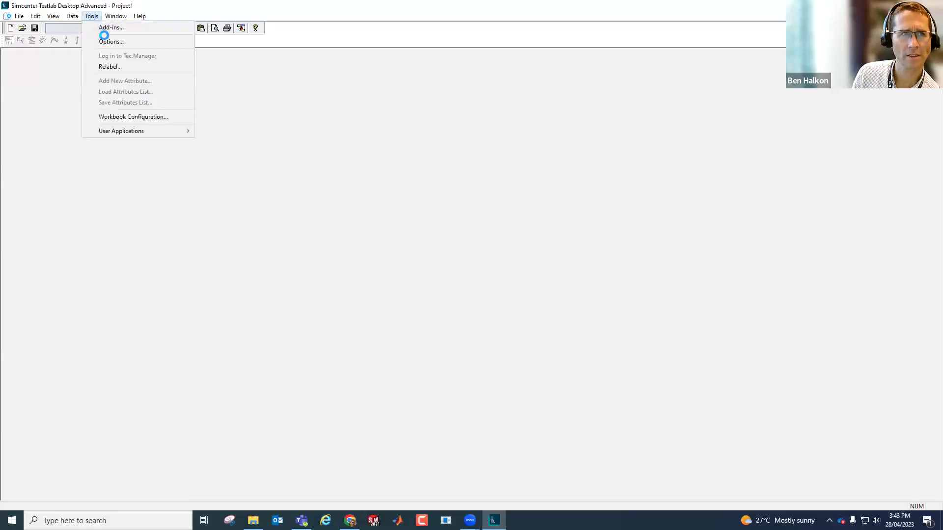
left_click(111, 28)
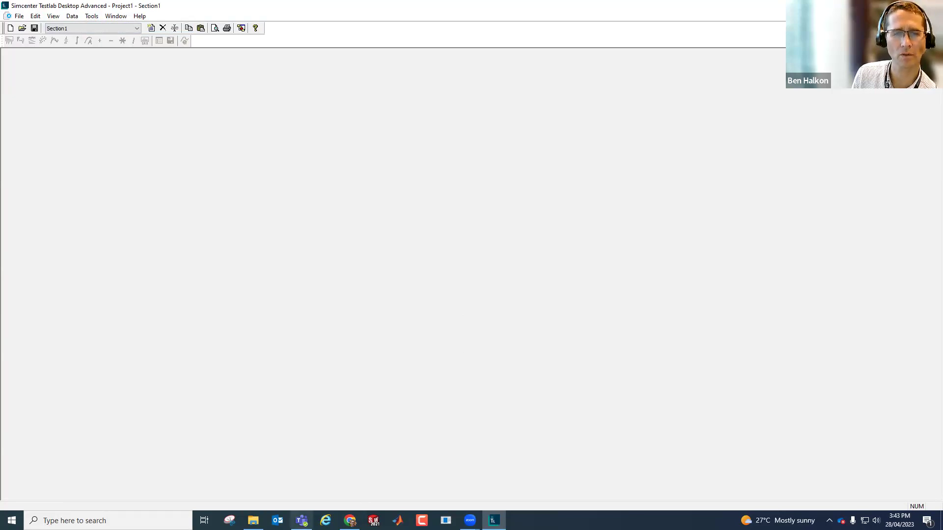
- Look through the application shortcuts in the Testlab Structures Analysis program folder, then return to Testlab
key("alt+Tab")
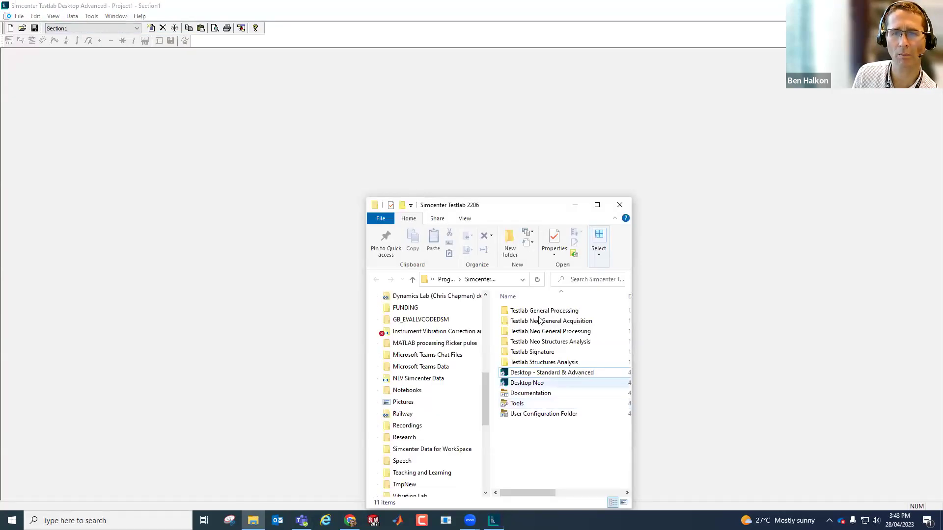
left_click(543, 375)
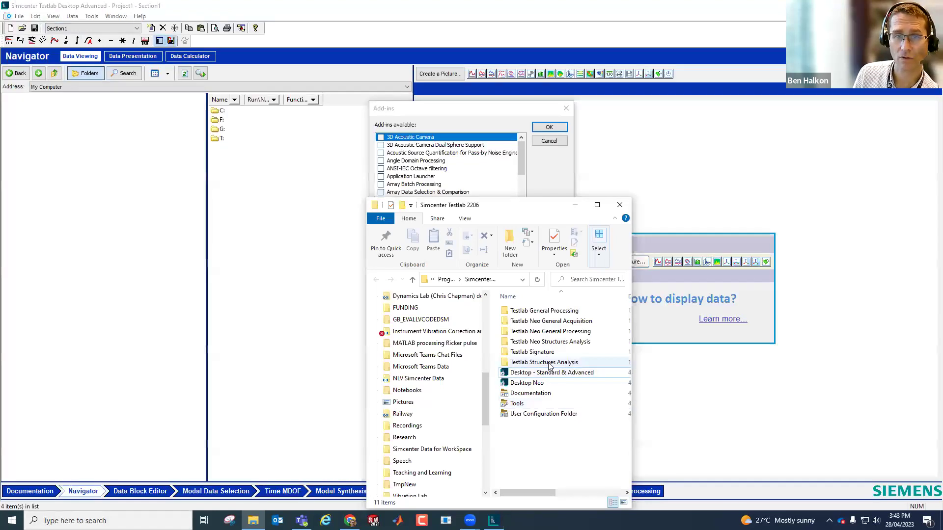
double_click(549, 363)
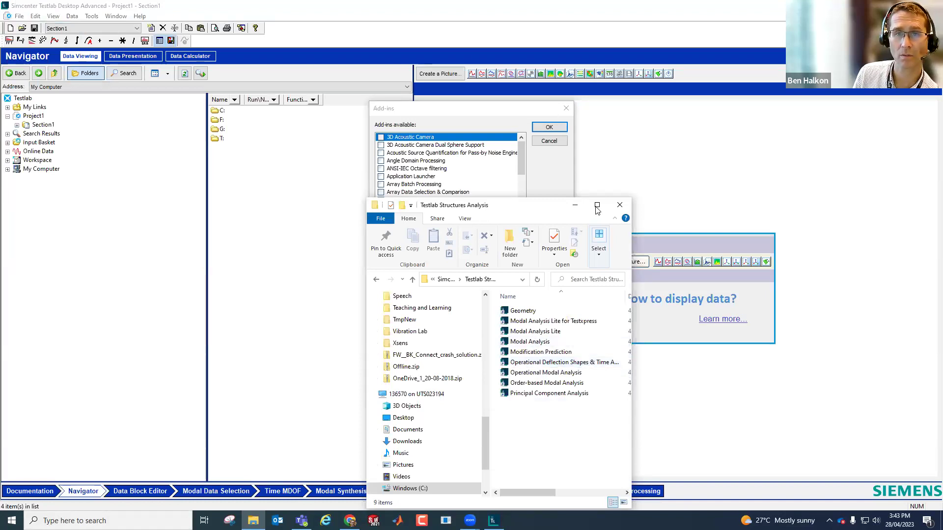
left_click(254, 231)
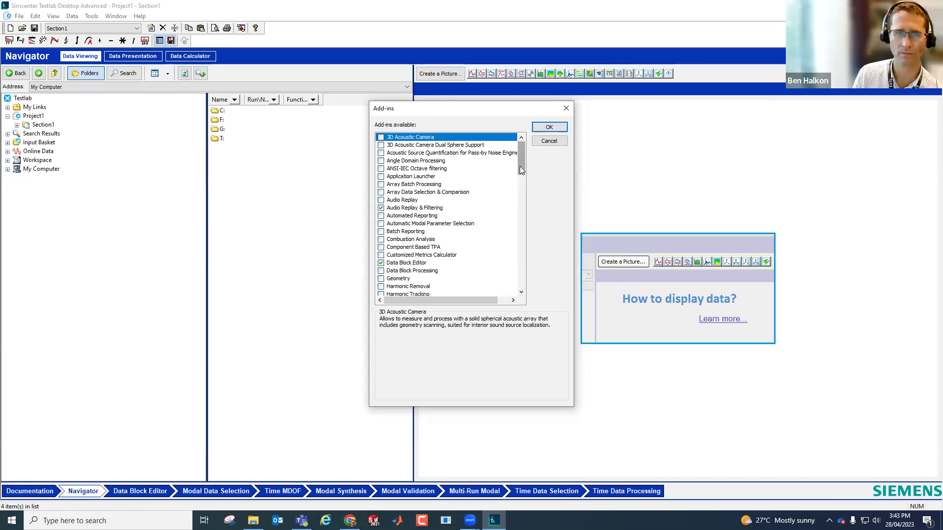
- Disable the Time Signal Calculator add-in and apply the add-in selection
left_click_drag(521, 169, 524, 190)
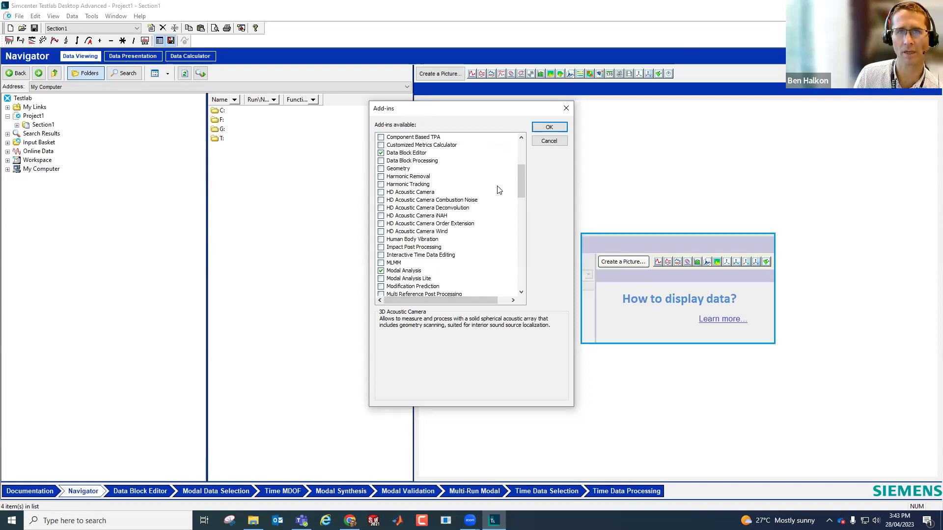
left_click_drag(523, 186, 522, 253)
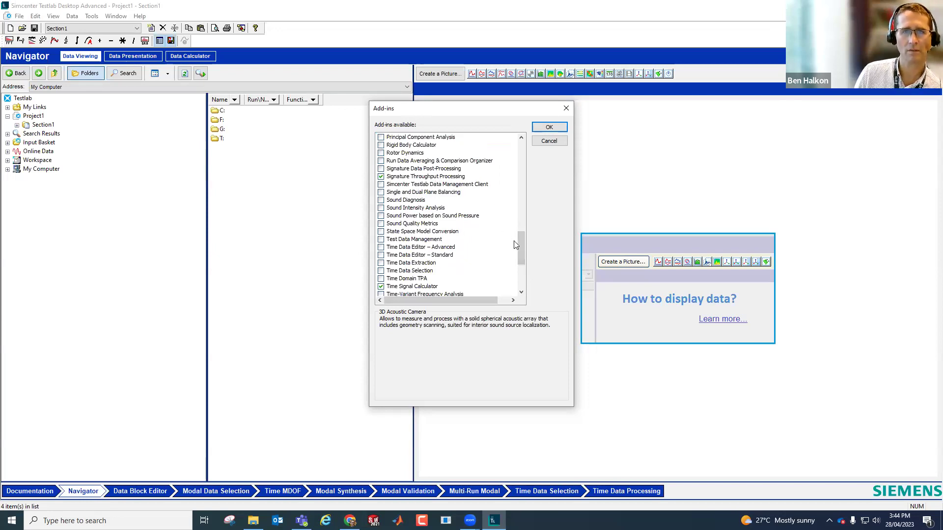
left_click_drag(520, 248, 520, 267)
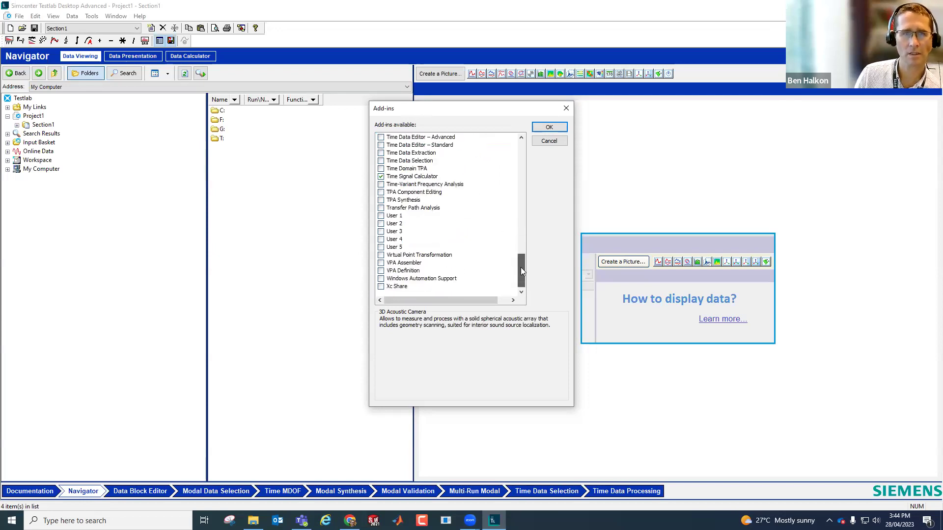
left_click(380, 176)
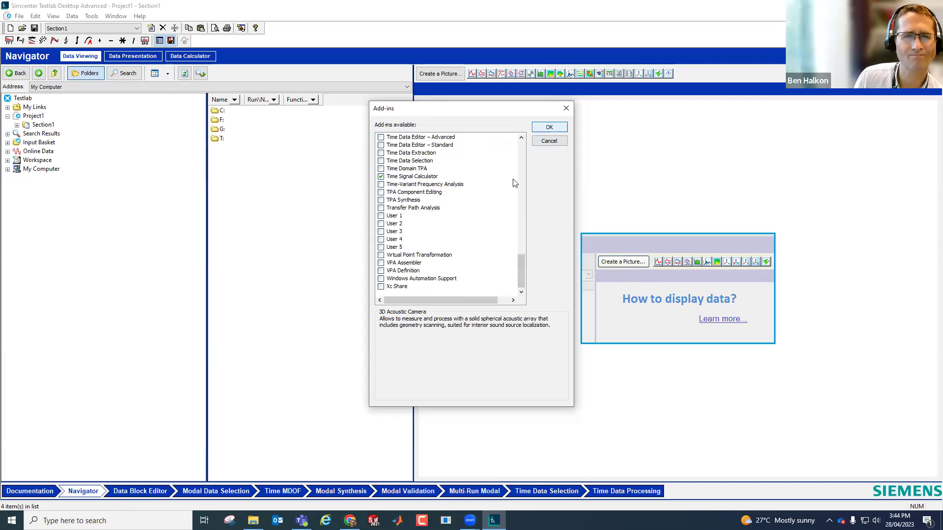
left_click(381, 178)
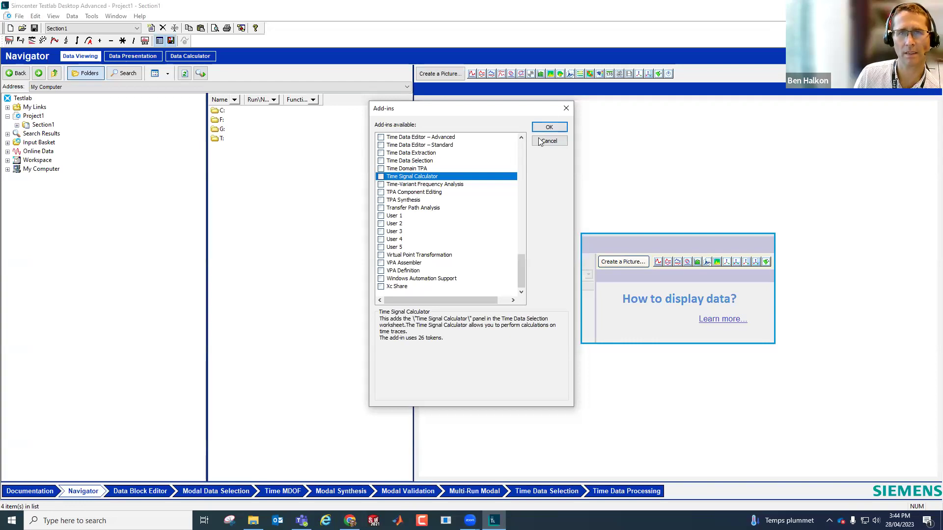
left_click(548, 129)
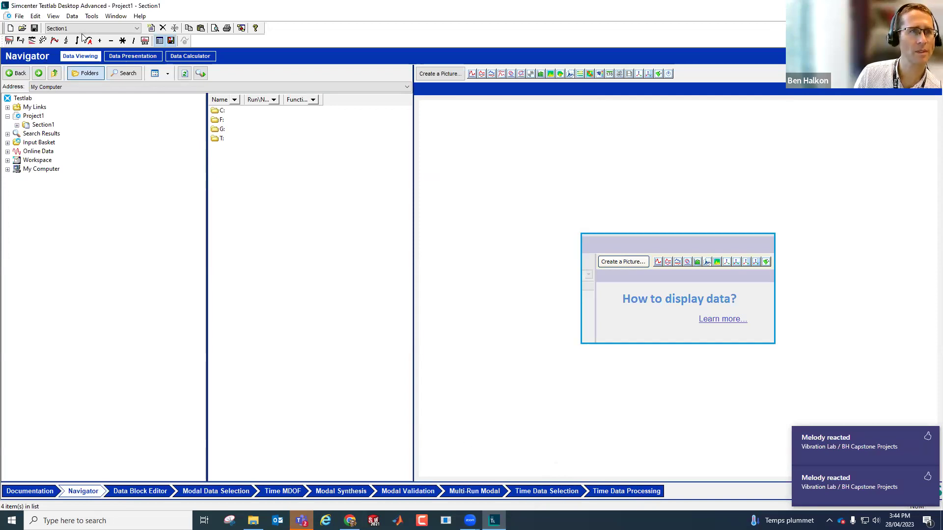
- Browse the Navigator tree on drive C: to the SiteHive wavs BH folder in the user's Downloads
left_click(7, 169)
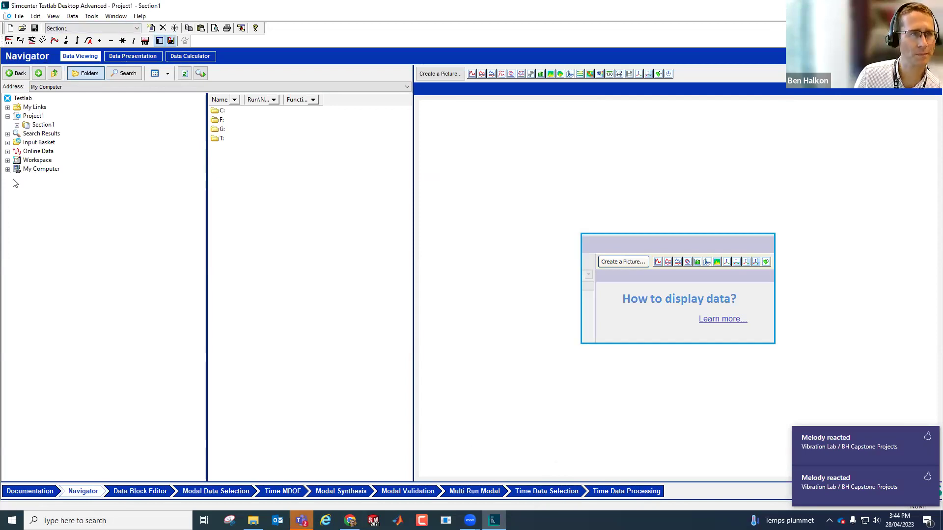
left_click(17, 178)
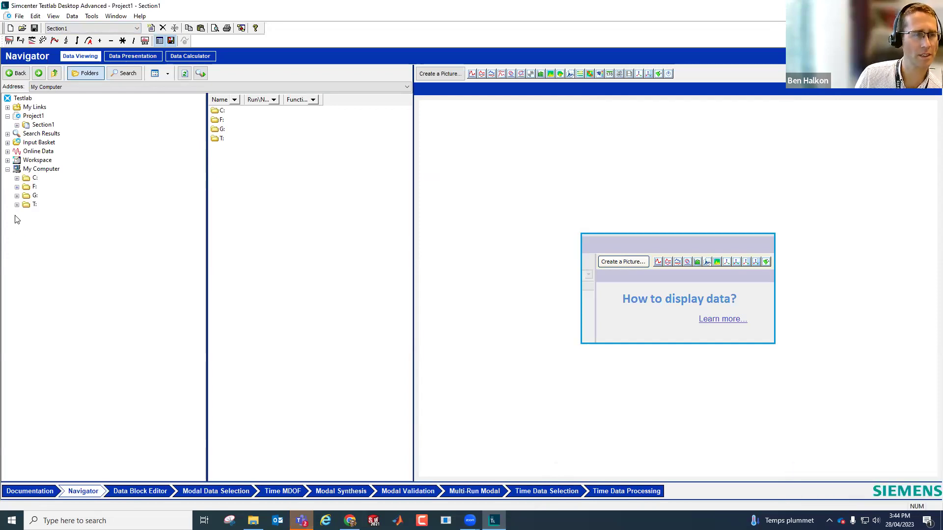
left_click(27, 294)
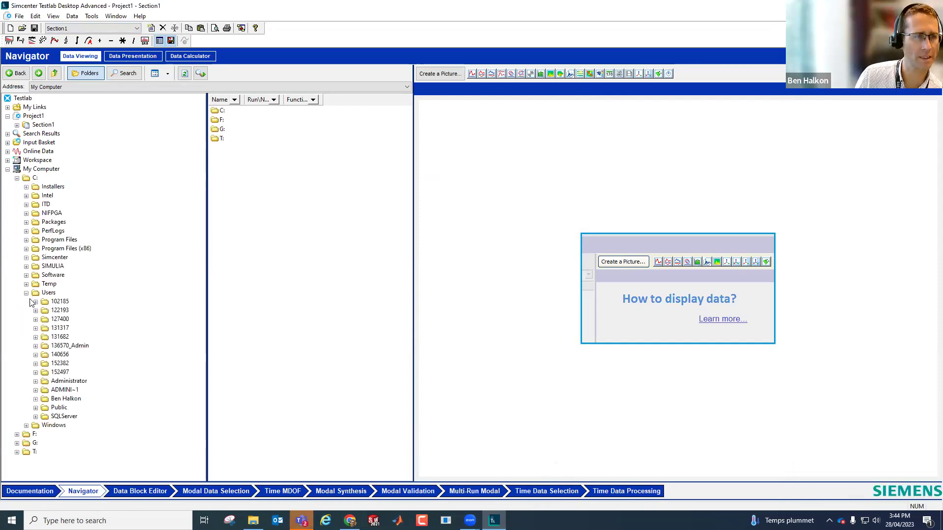
left_click(36, 399)
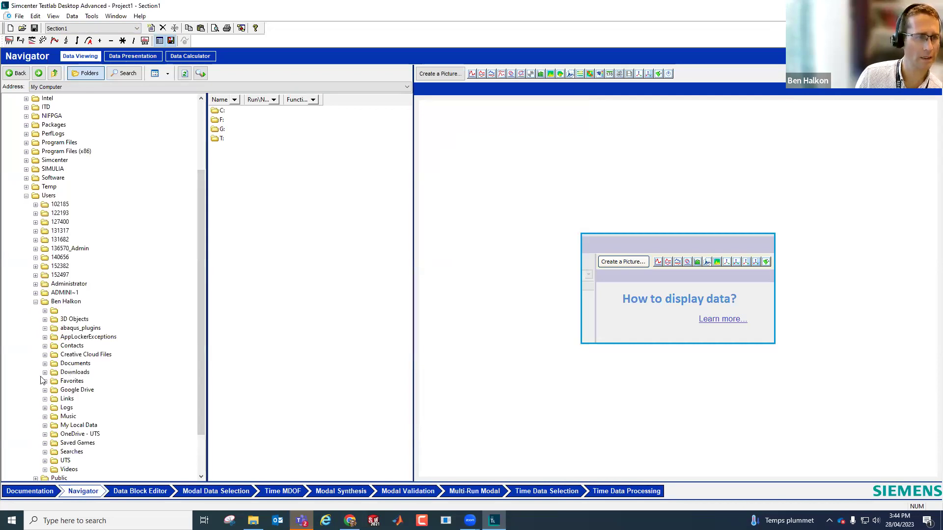
left_click(44, 372)
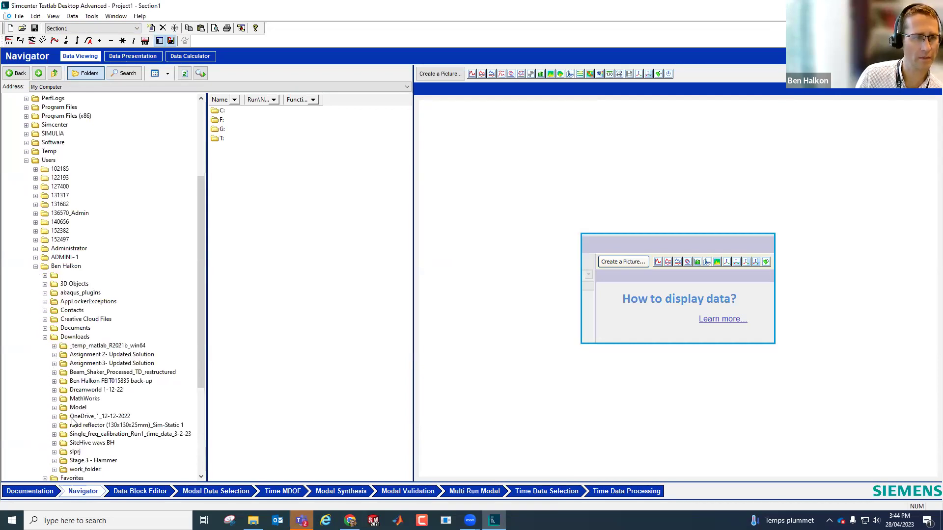
double_click(99, 445)
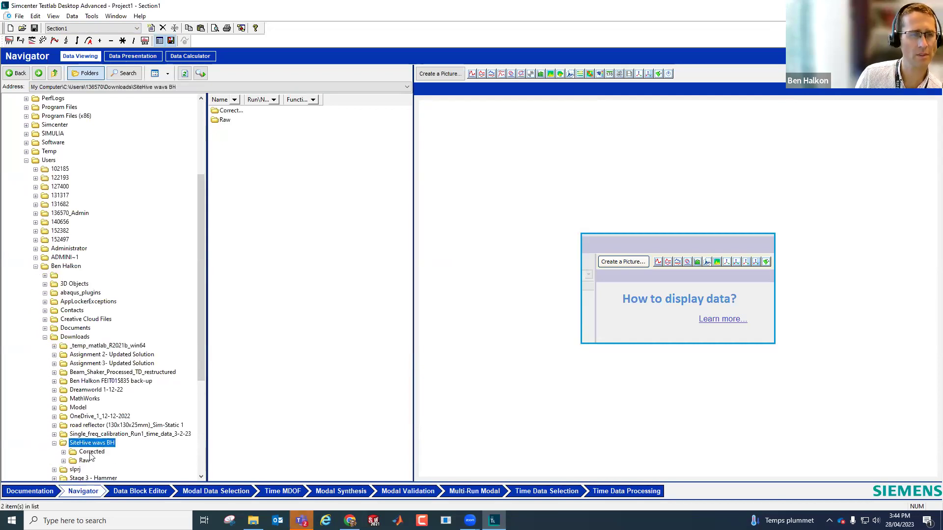
- Expand the Raw folder and select the Mono time signal of the ID0000 recording
left_click(63, 460)
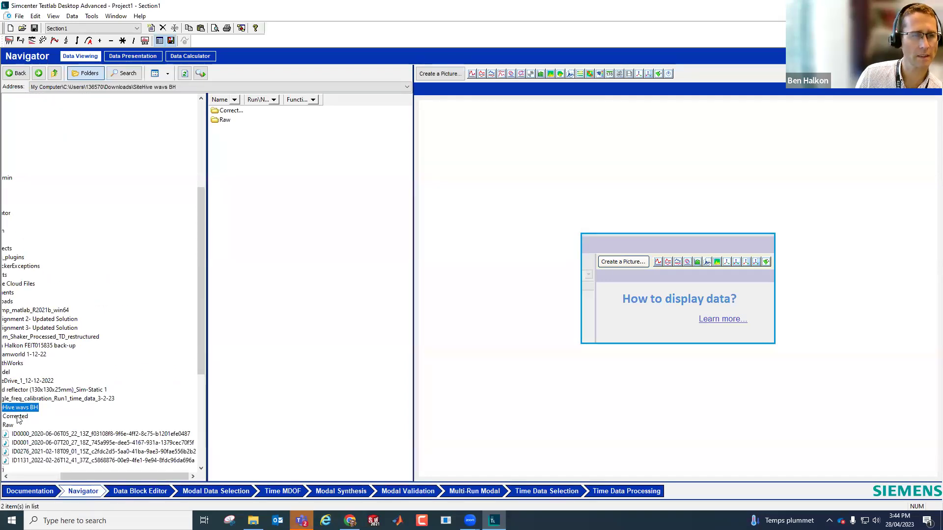
left_click(14, 425)
left_click(22, 435)
left_click(224, 112)
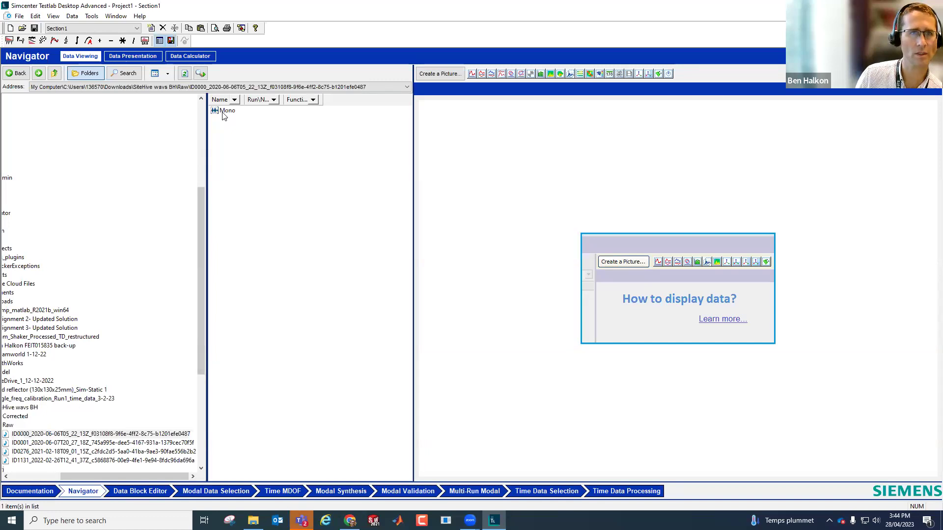
left_click_drag(68, 474, 18, 475)
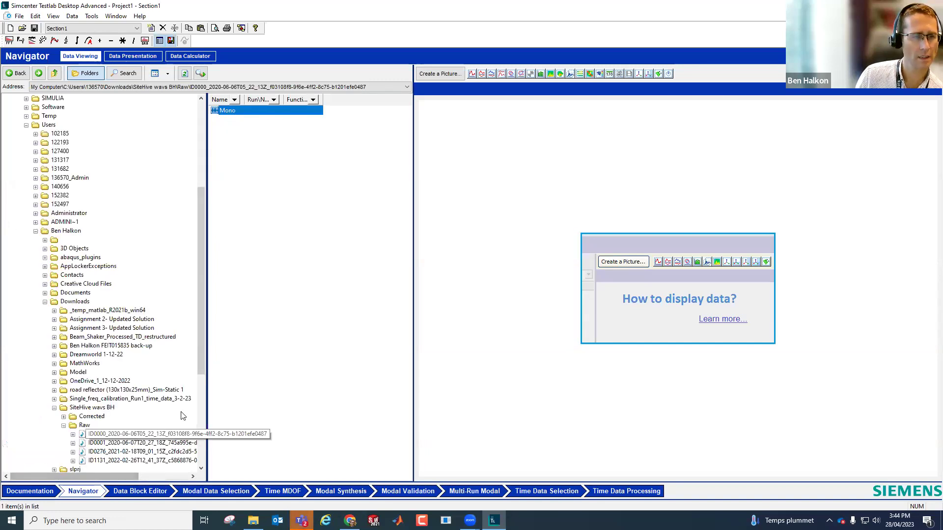
- Examine the detailed properties of the raw ID0000 Mono signal in an enlarged window, then close them
right_click(239, 113)
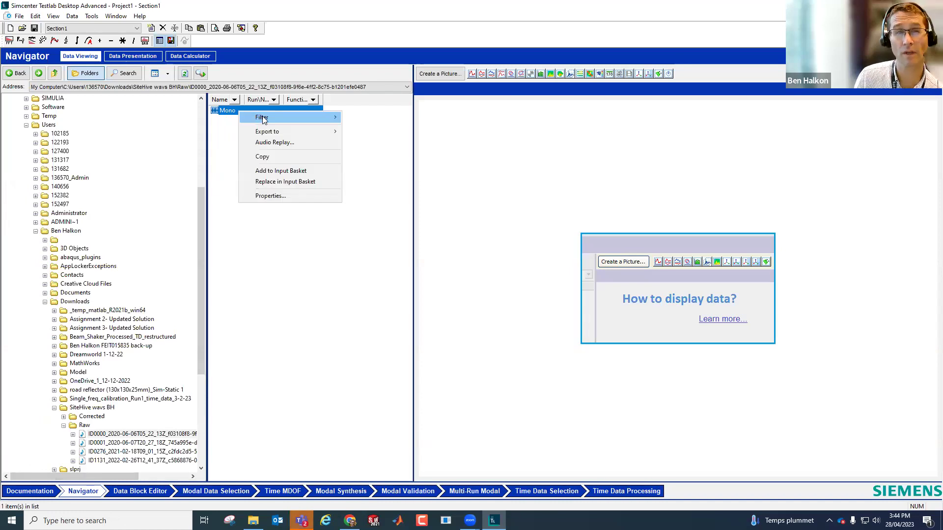
left_click(279, 196)
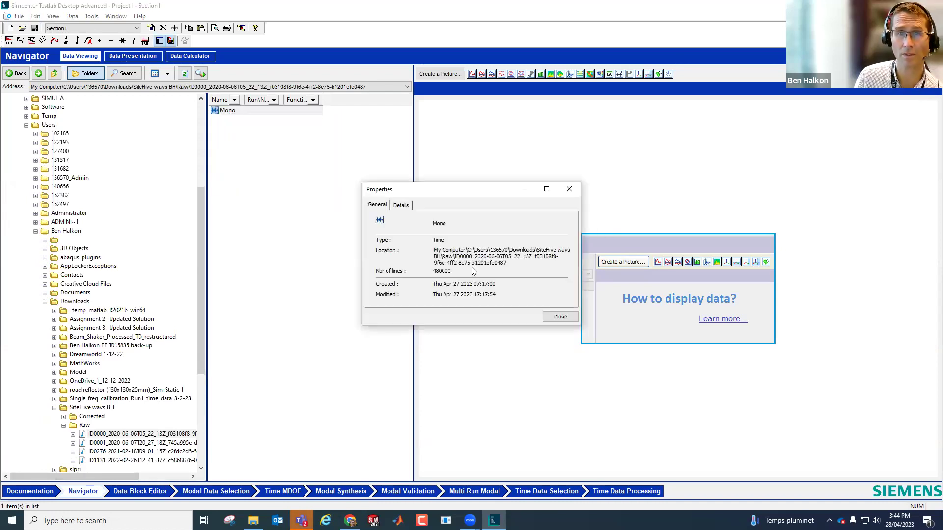
left_click(402, 205)
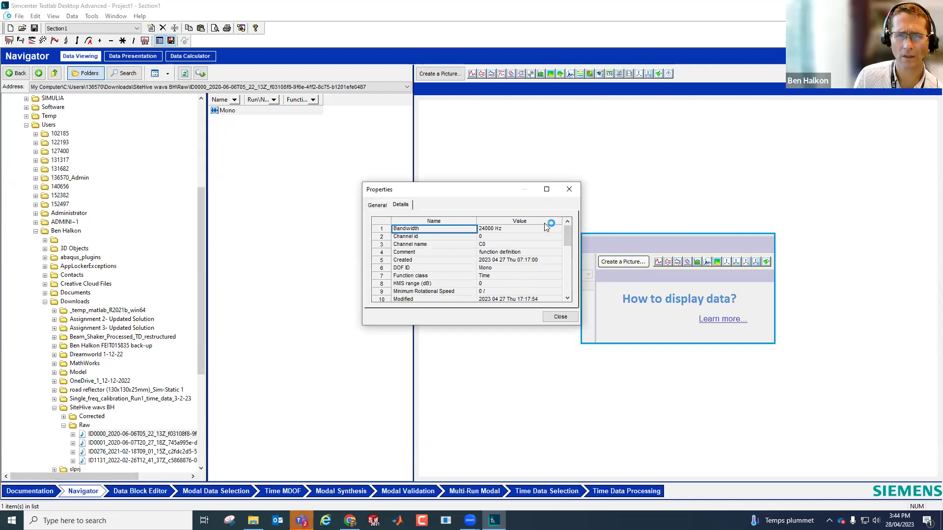
left_click(547, 191)
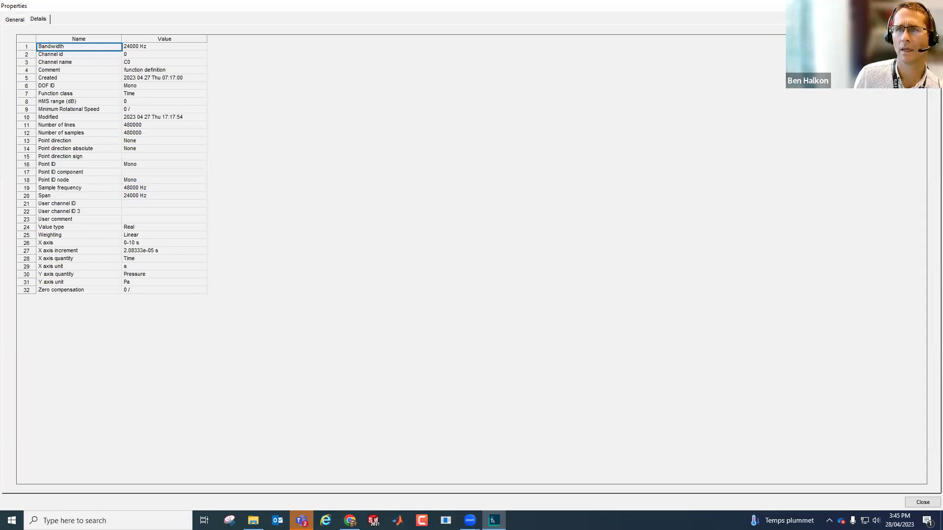
left_click(909, 5)
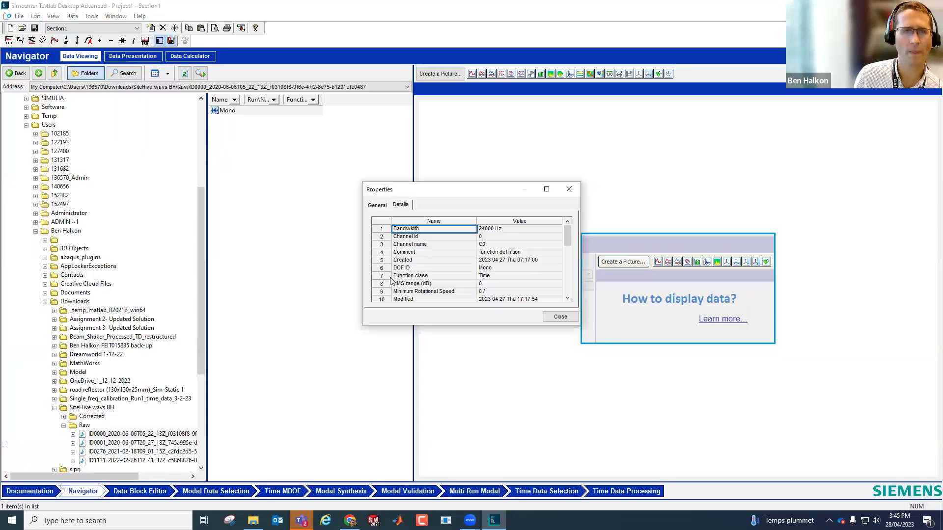
left_click(572, 193)
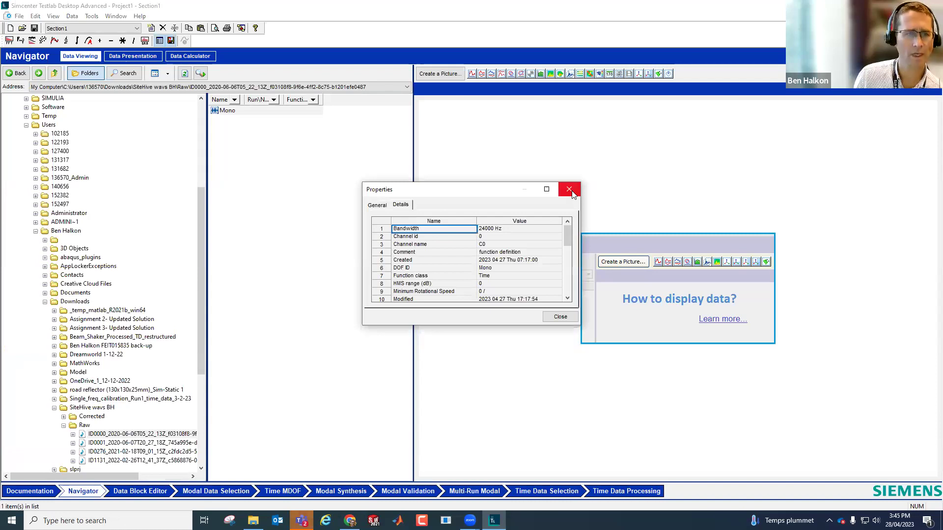
- Expand the Corrected folder and select the ID0000_corrected recording, with both recording folders in view
left_click(64, 417)
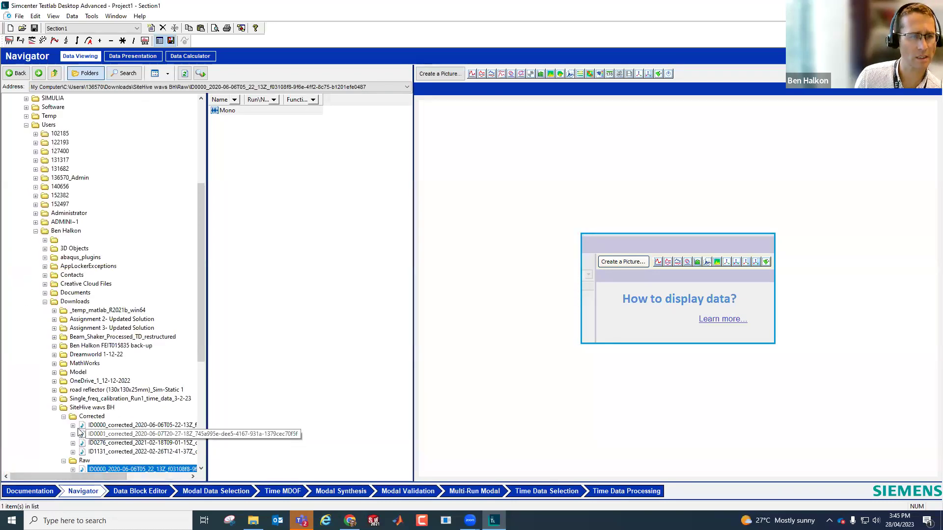
left_click(98, 425)
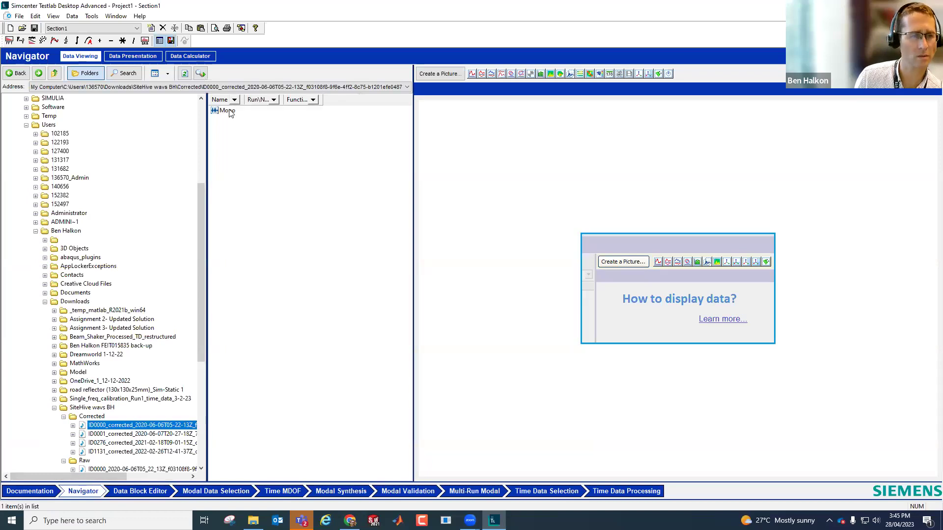
left_click_drag(201, 275, 201, 306)
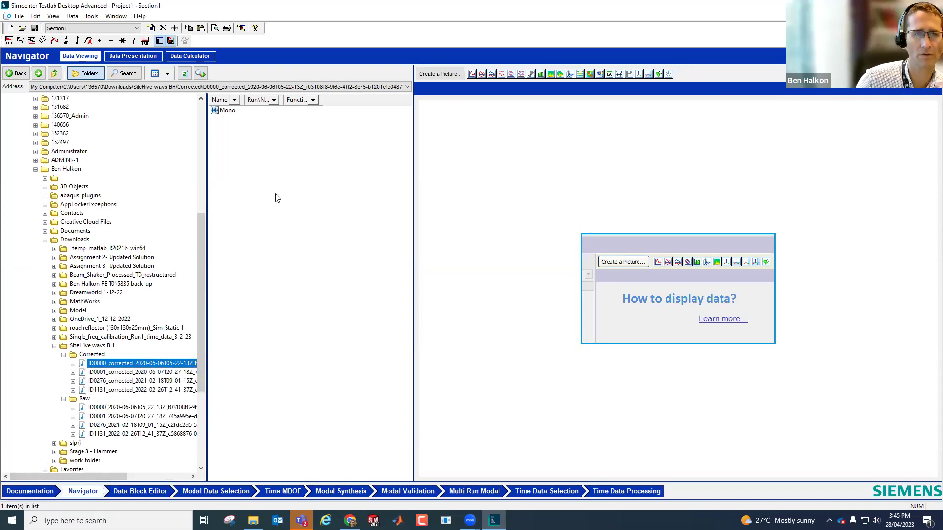
- Examine the detailed properties of the corrected ID0000 Mono signal in an enlarged window, then close them
right_click(224, 111)
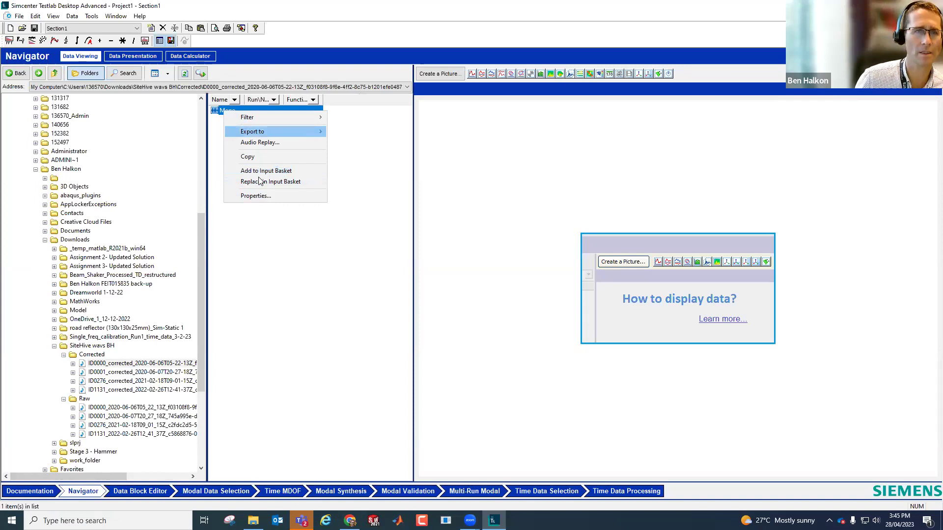
left_click(255, 196)
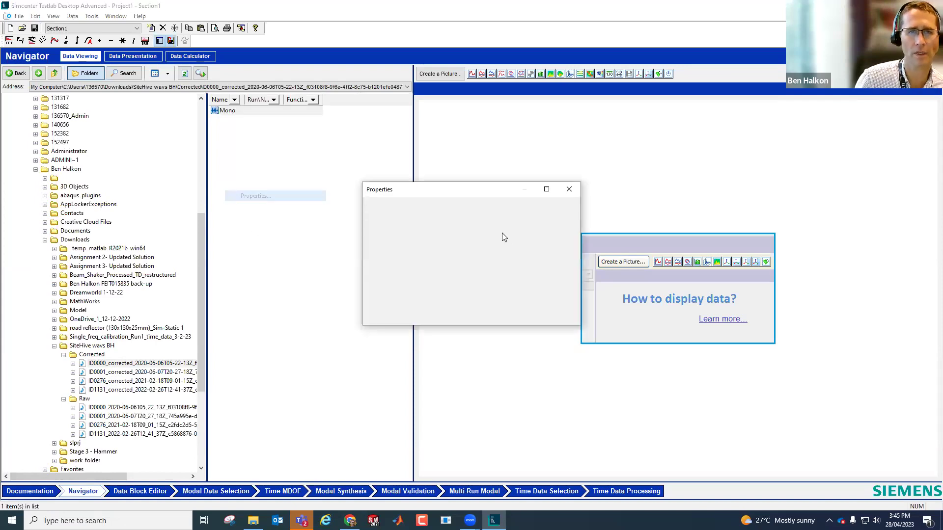
left_click(547, 189)
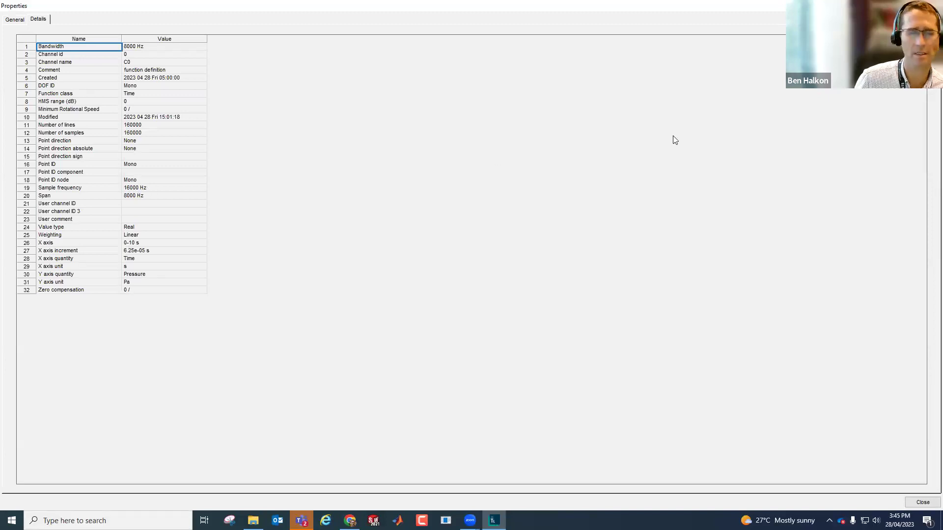
left_click(931, 5)
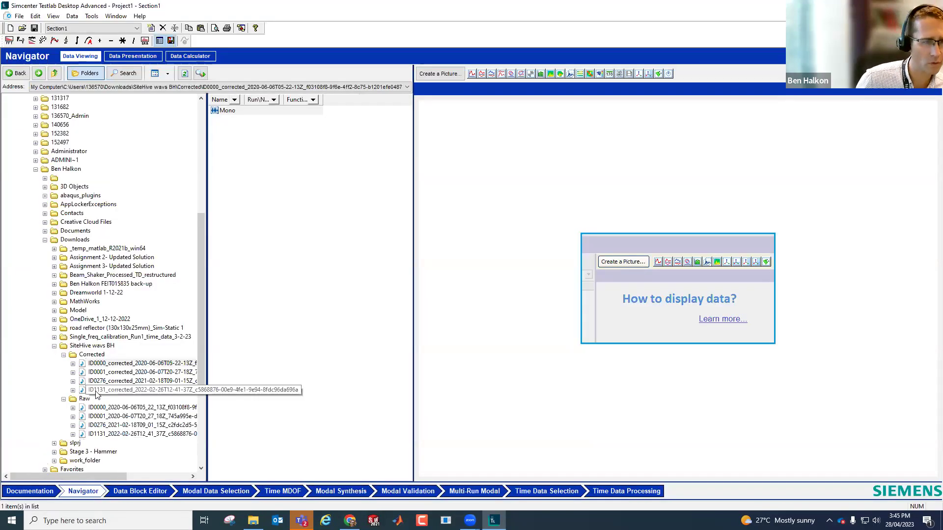
- Select the ID1131 recording in the Raw folder, examine the details of its Mono signal, then close them
left_click(98, 434)
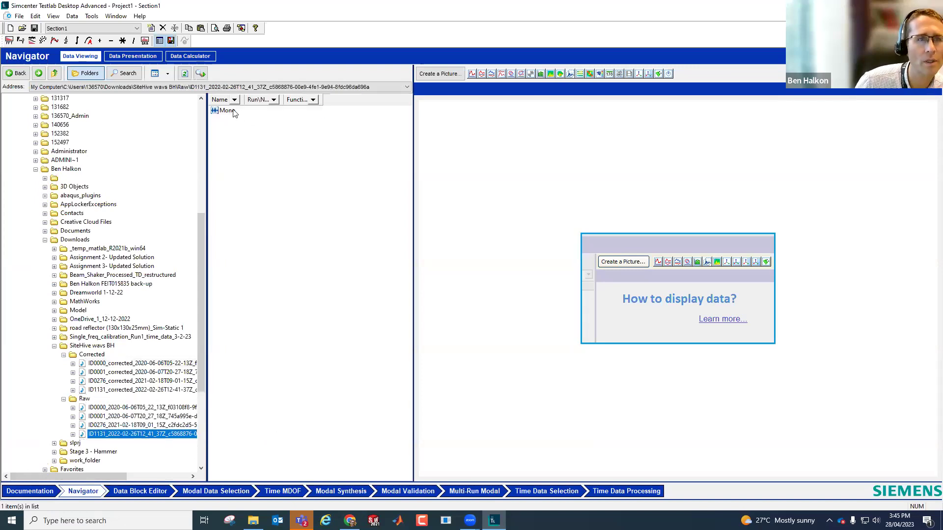
right_click(233, 110)
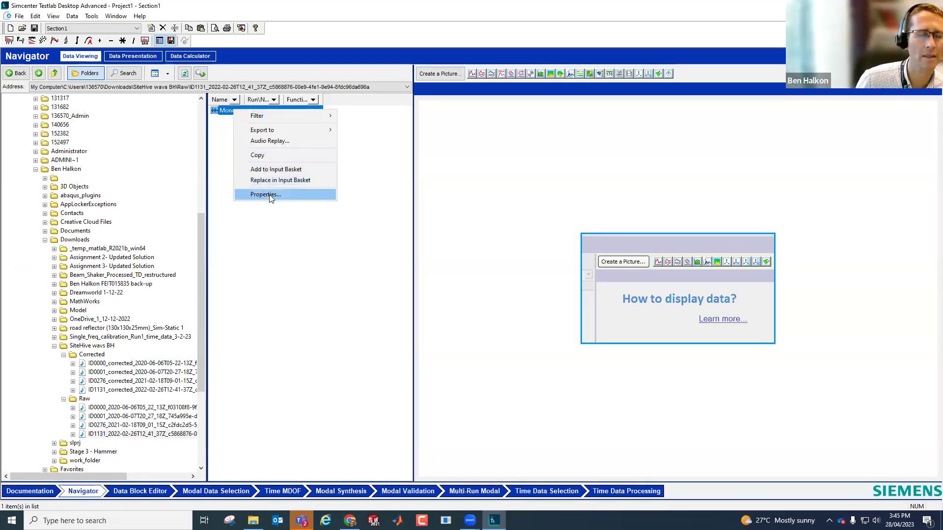
left_click(270, 196)
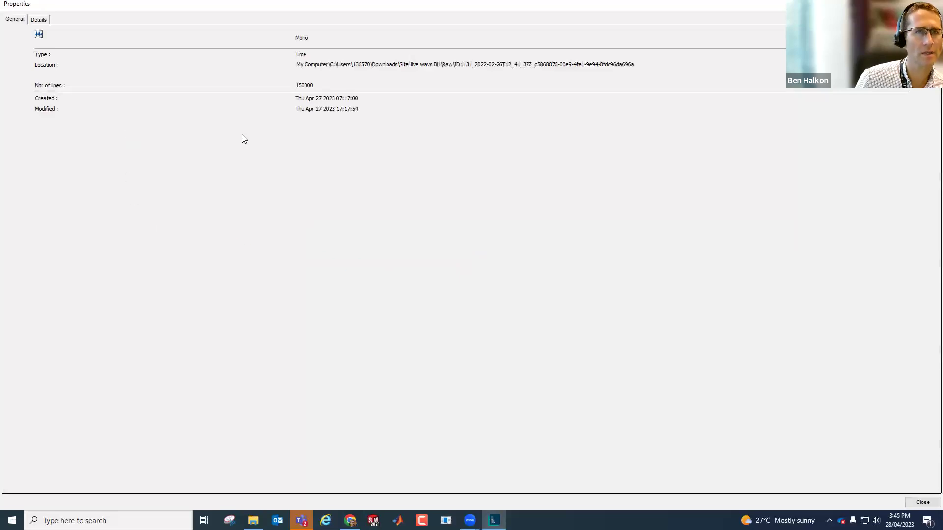
left_click(35, 20)
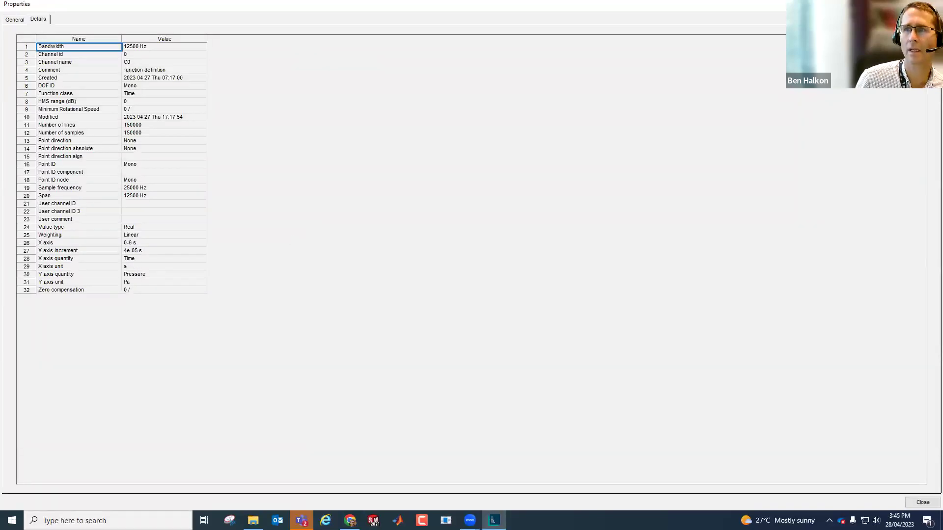
key("Escape")
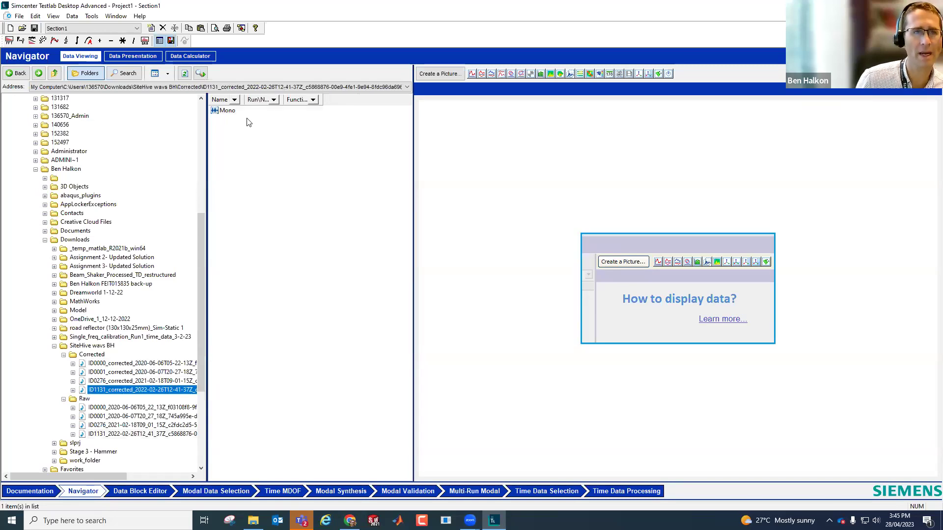
- Examine the detailed properties of the Mono signal in the ID1131_corrected recording, then close them
right_click(229, 114)
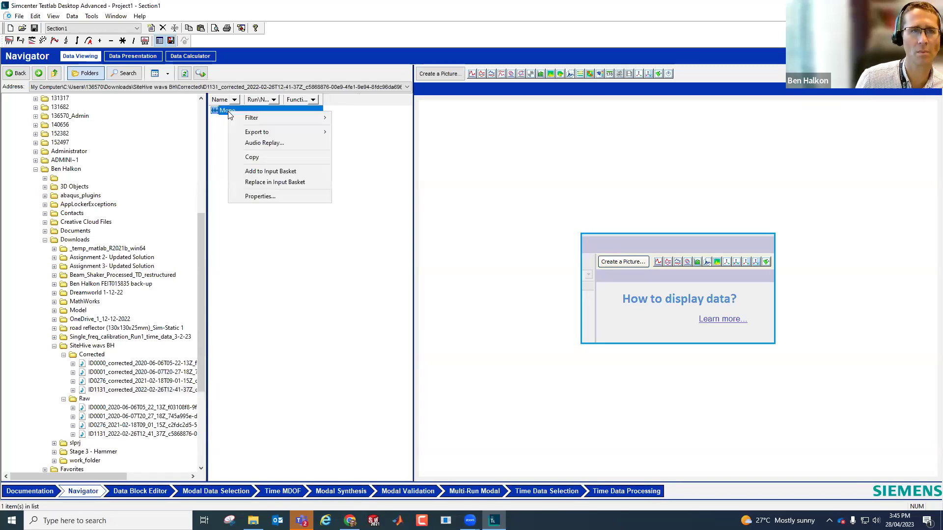
left_click(270, 196)
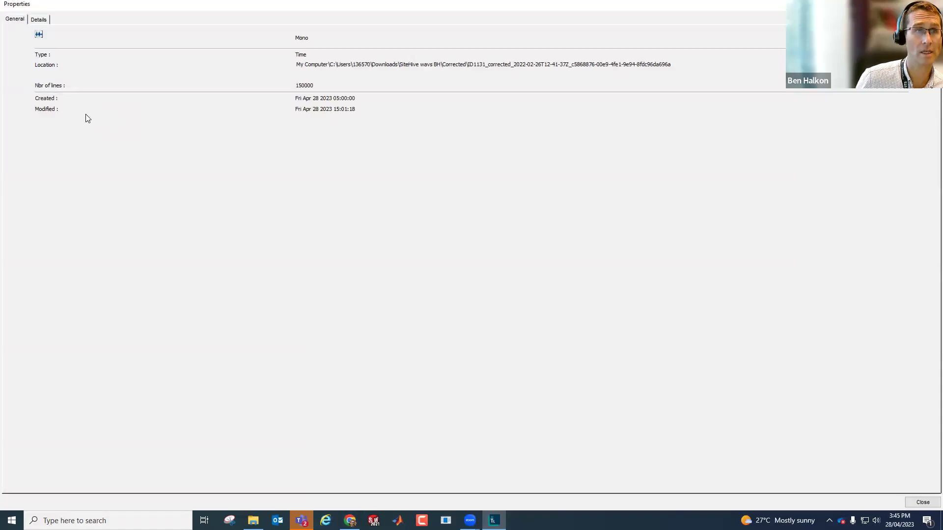
left_click(39, 19)
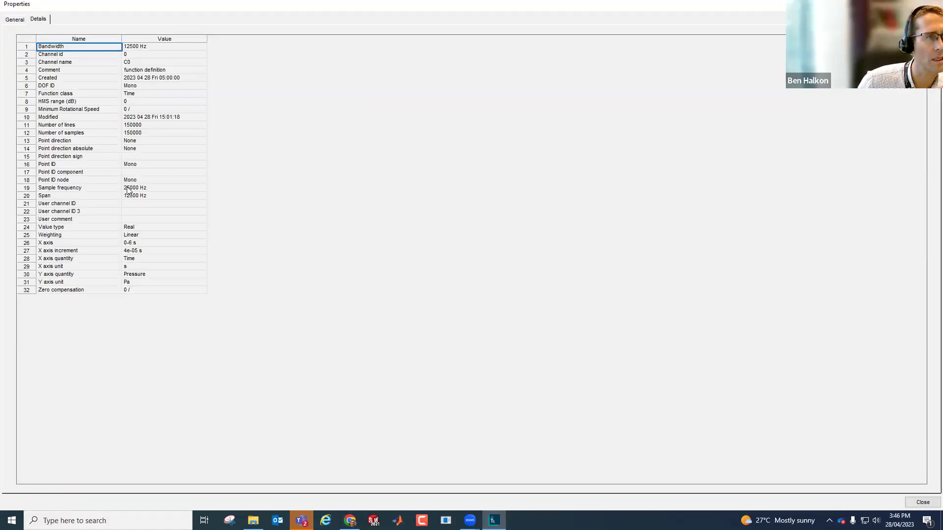
key("Escape")
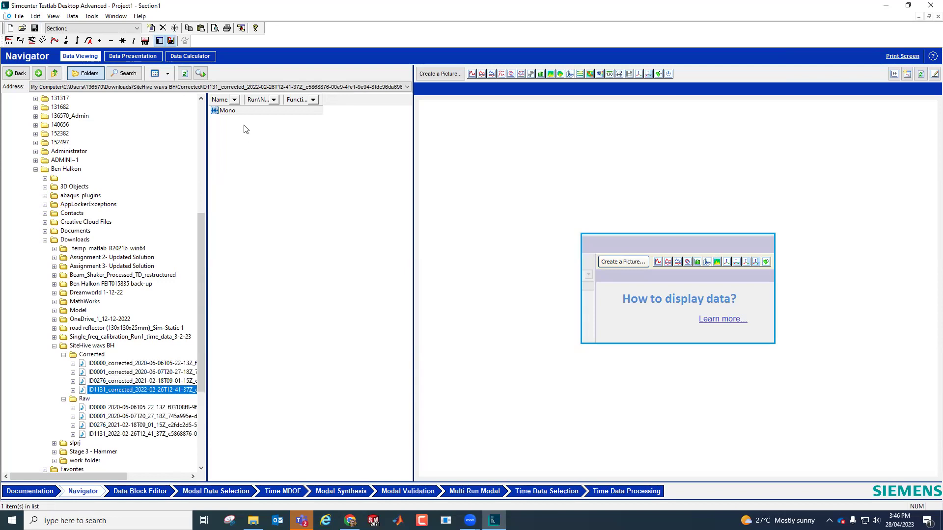
- Reopen the corrected ID1131 Mono details to check the sample frequency again, then close the properties
left_click(228, 116)
right_click(228, 116)
left_click(260, 198)
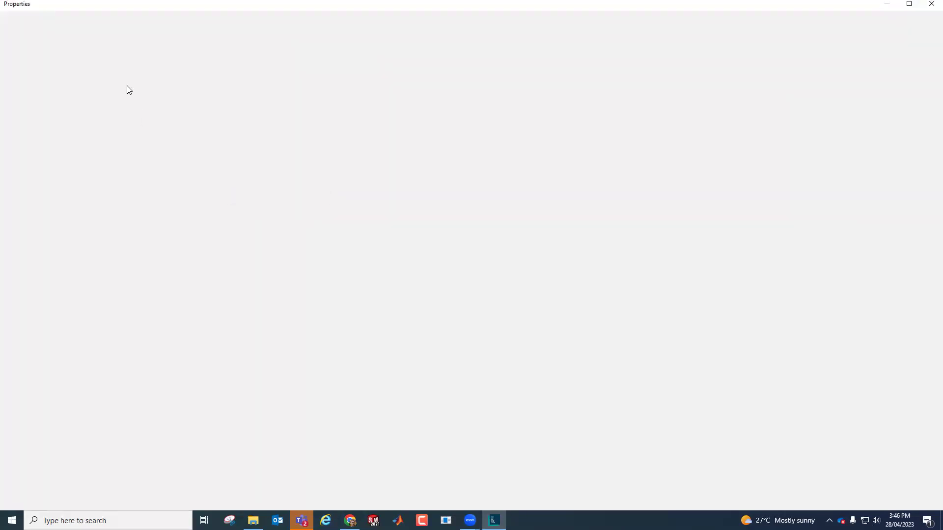
left_click(39, 20)
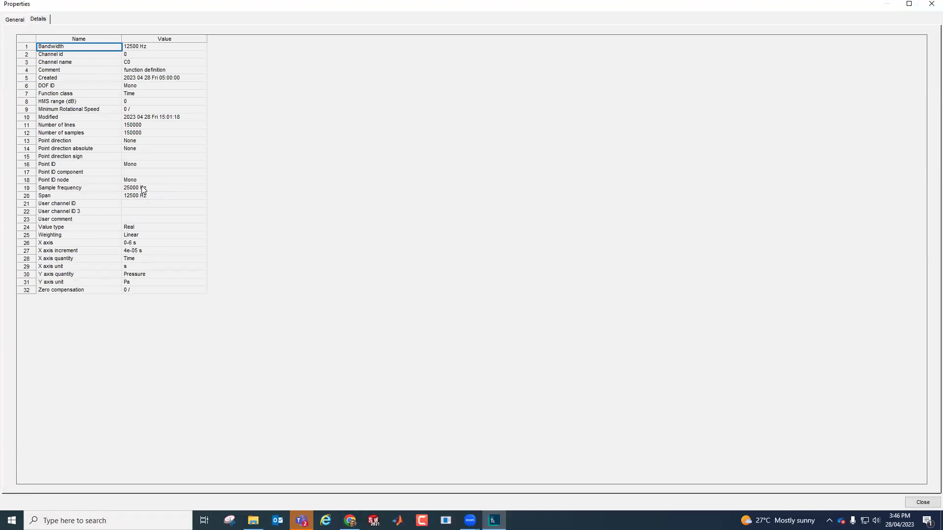
left_click(931, 4)
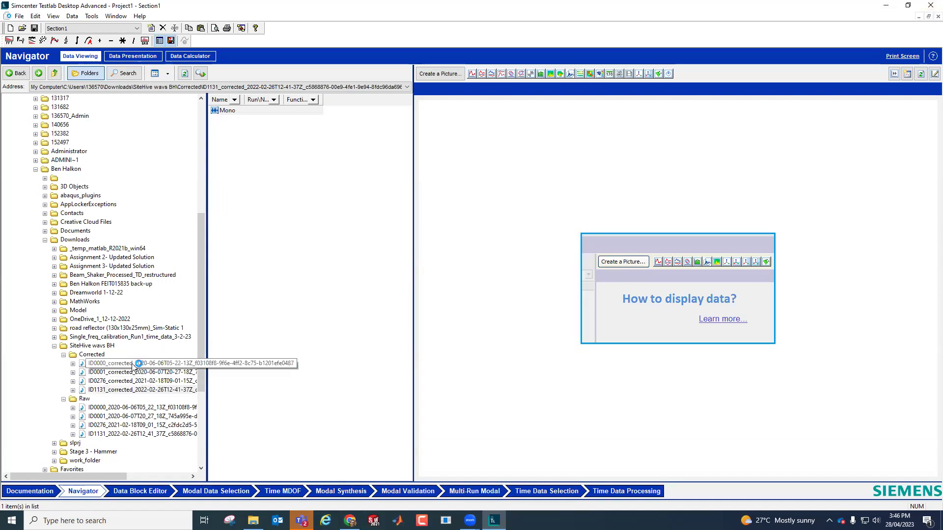
- List the Corrected folder with full recording names, open the ID0000_corrected recording and select its Mono signal
left_click(94, 355)
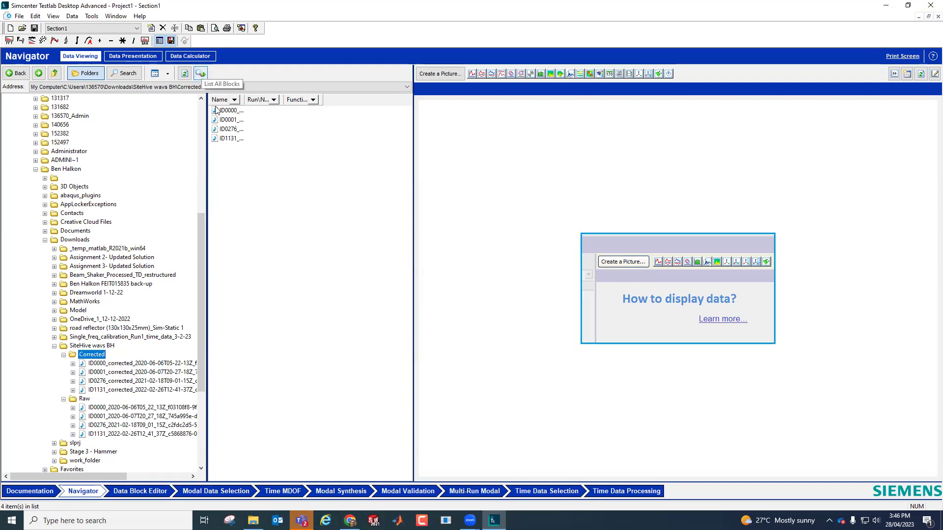
double_click(243, 101)
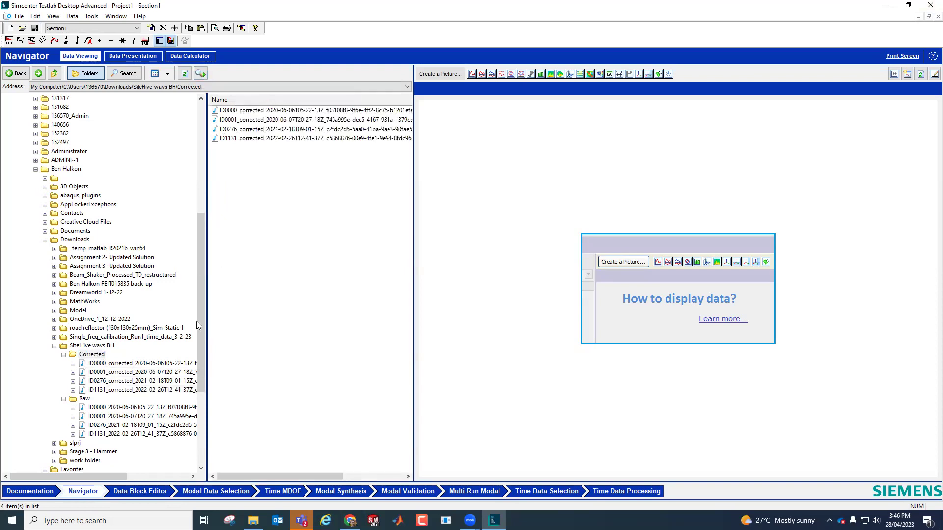
mouse_move(275, 477)
left_mouse_down()
mouse_move(345, 478)
mouse_move(276, 479)
left_mouse_up()
double_click(240, 111)
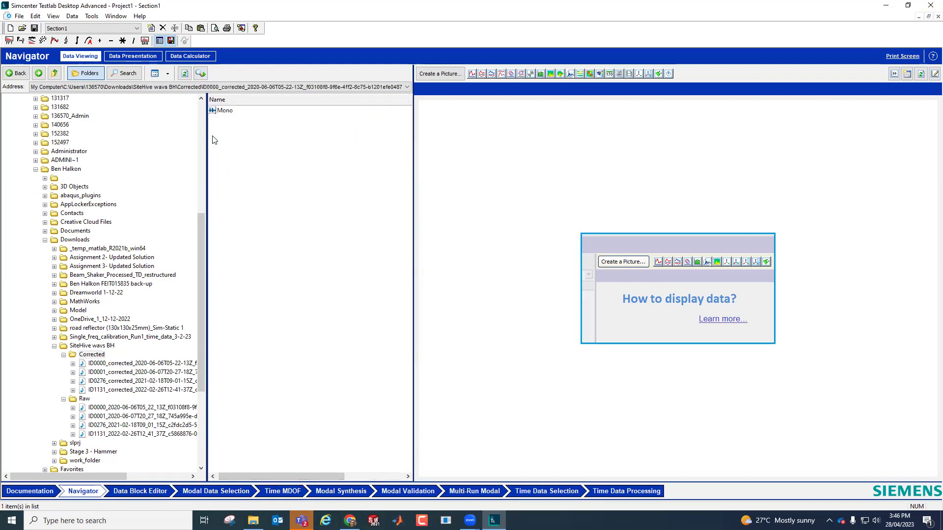
left_click(215, 113)
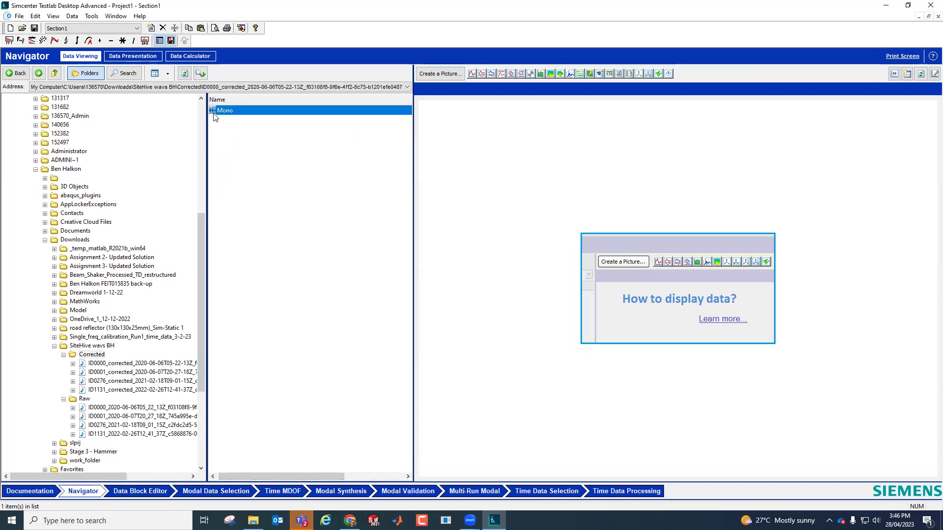
- Create a Front/Back display, set its back Y axis format to Real, and enable Preview Mode to plot the selected signal
left_click(472, 73)
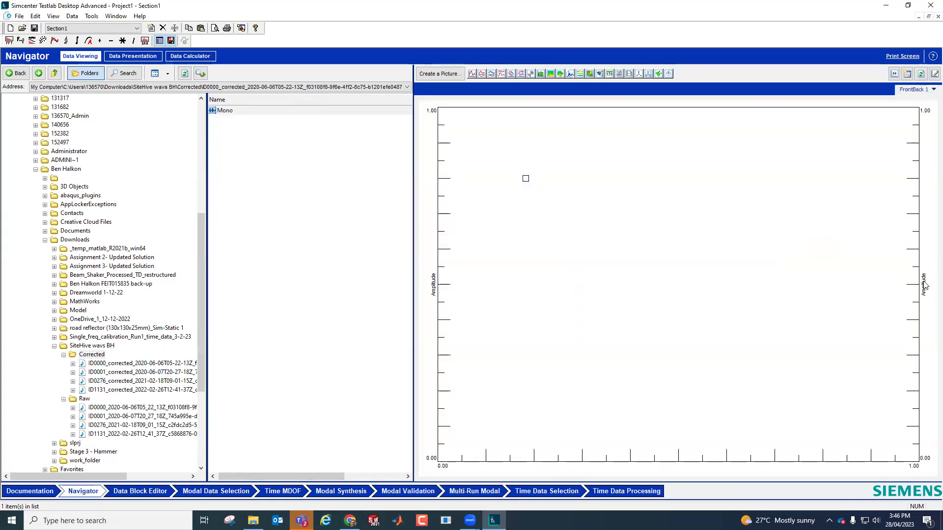
right_click(925, 285)
mouse_move(918, 308)
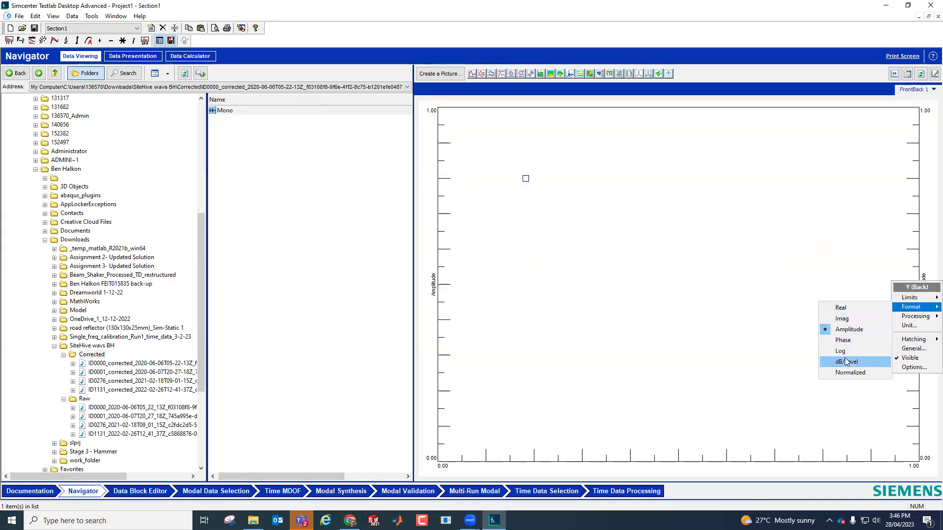
left_click(841, 308)
right_click(621, 306)
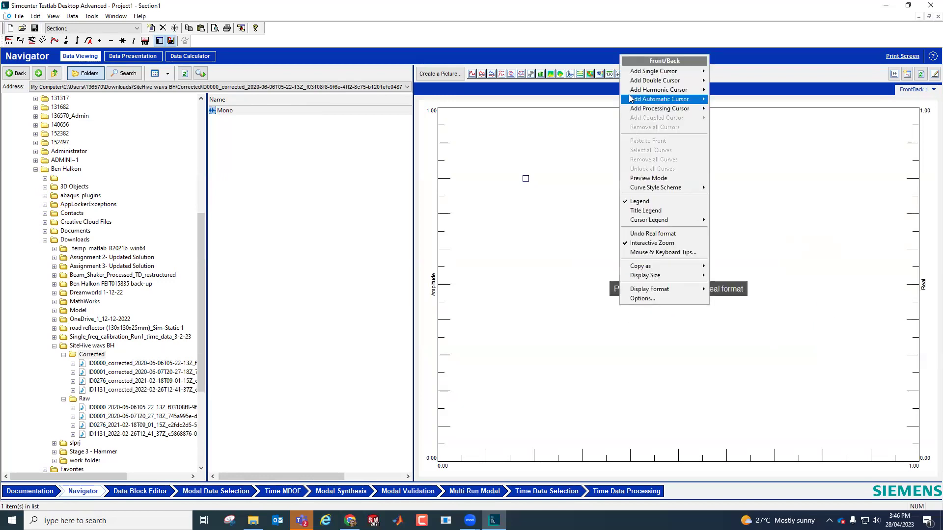
left_click(648, 178)
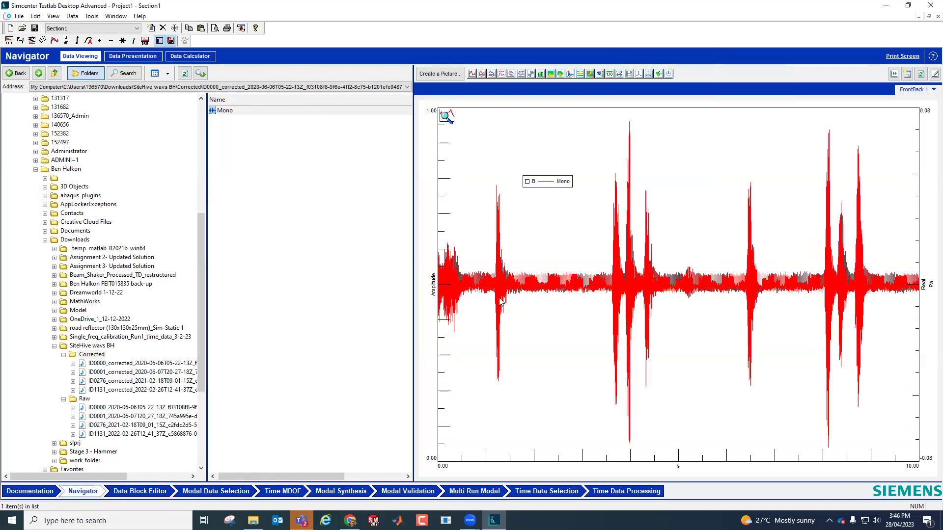
- Try to replay the audio of the corrected ID0000 Mono curve, then close the Replay & Filter window
right_click(466, 286)
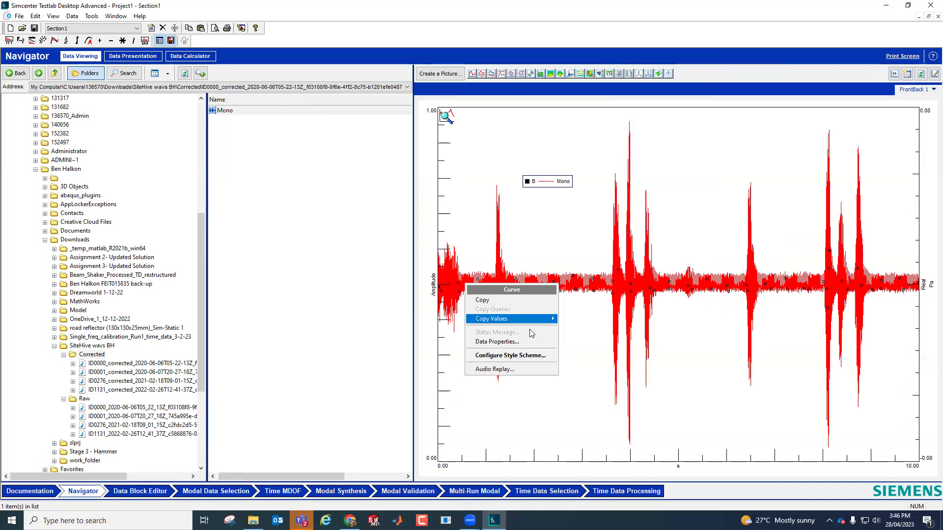
left_click(516, 369)
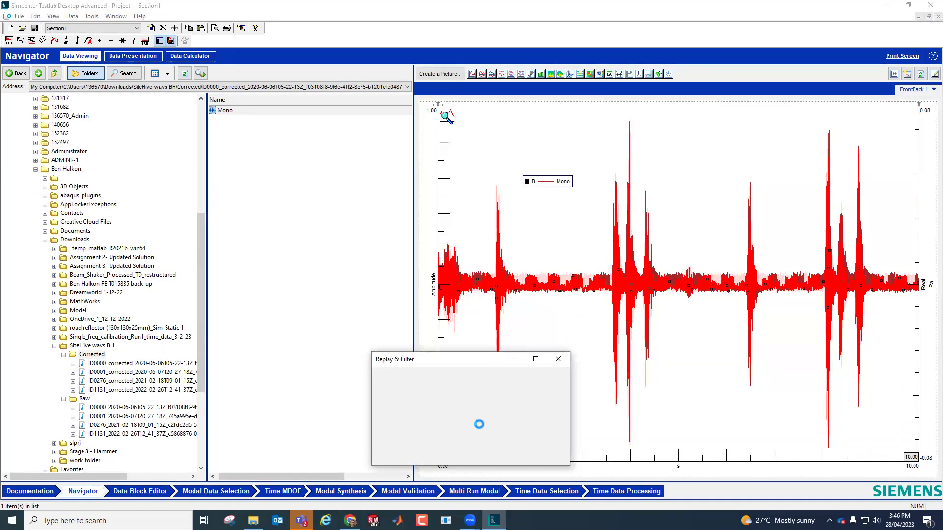
left_click(442, 457)
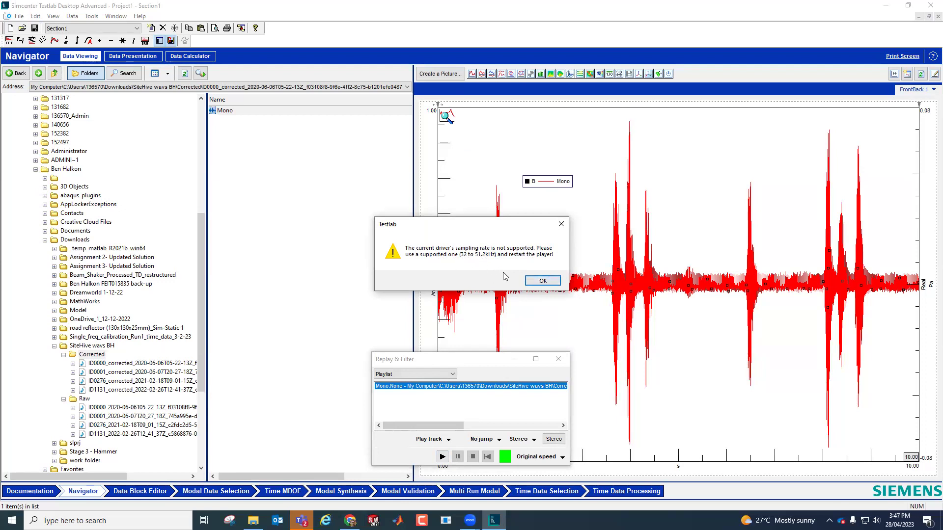
left_click(544, 283)
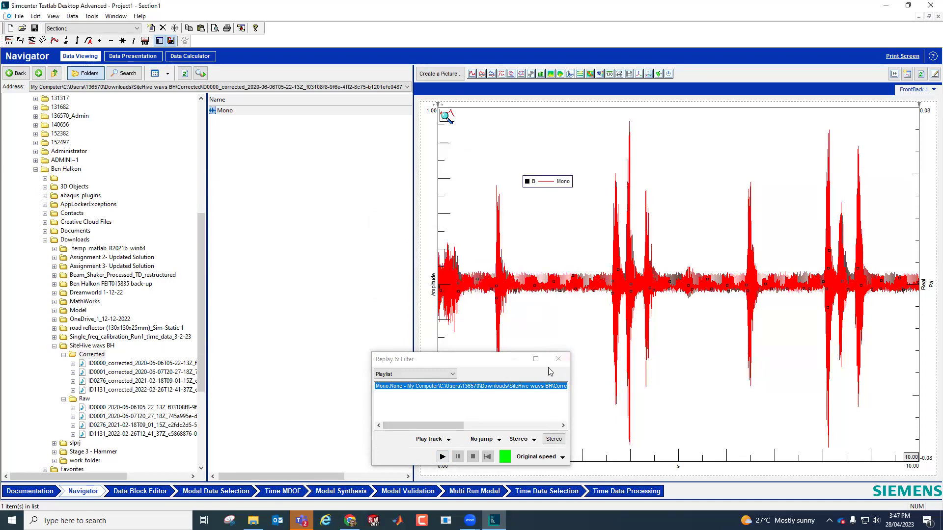
left_click(559, 360)
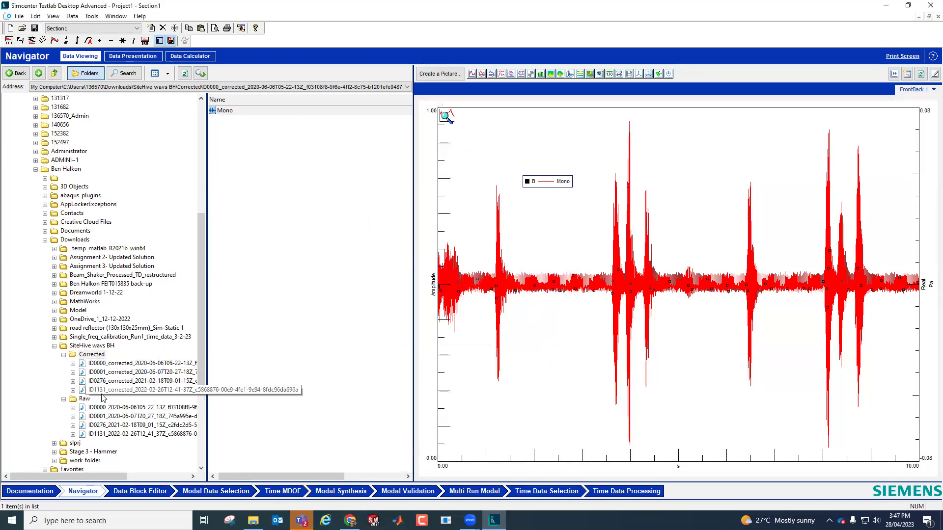
- Open the ID0000 recording in the Raw folder and select its Mono signal to preview it in the display
left_click(84, 399)
left_click(247, 111)
right_click(247, 112)
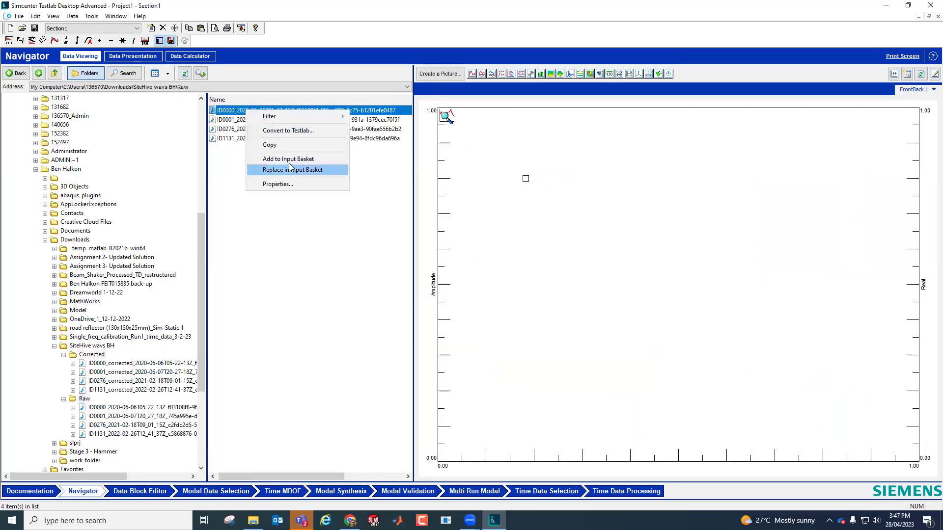
left_click(271, 169)
double_click(236, 114)
left_click(236, 115)
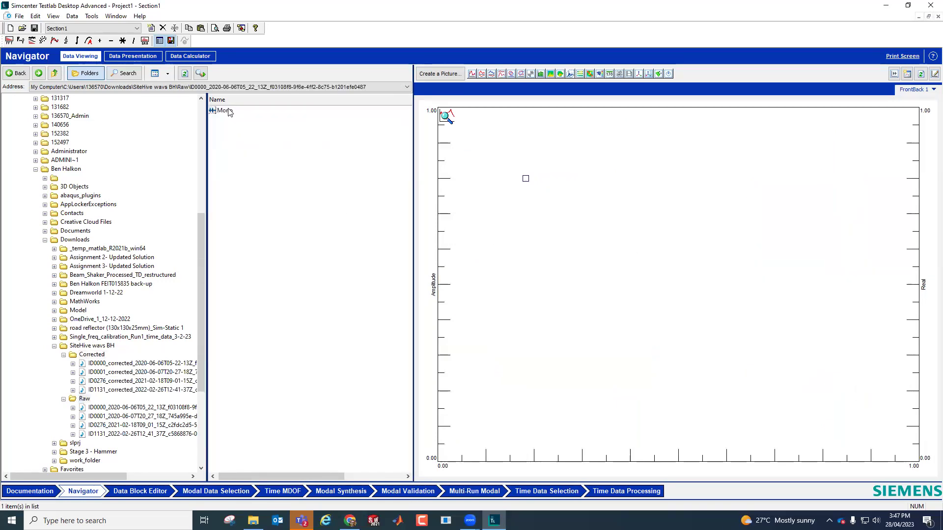
- Try to replay the audio of the raw ID0000 Mono curve at original speed and dismiss the message
right_click(564, 285)
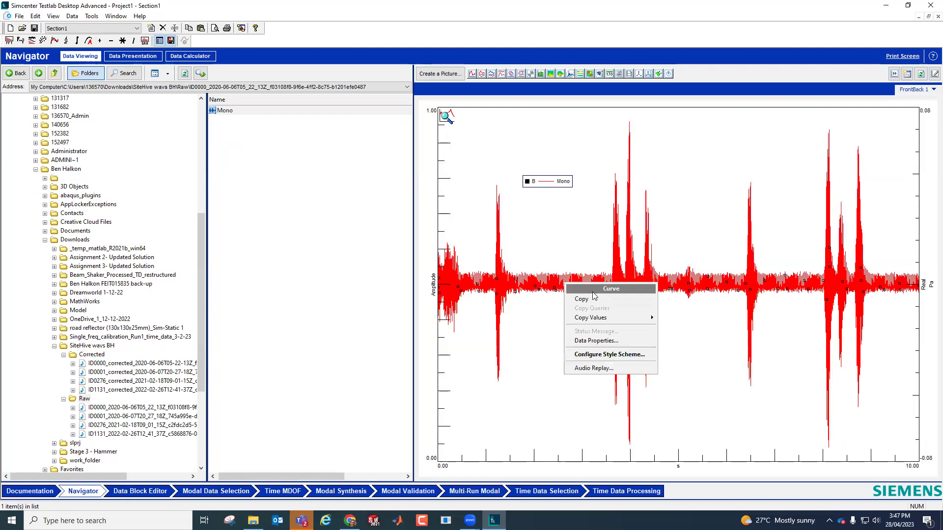
left_click(600, 368)
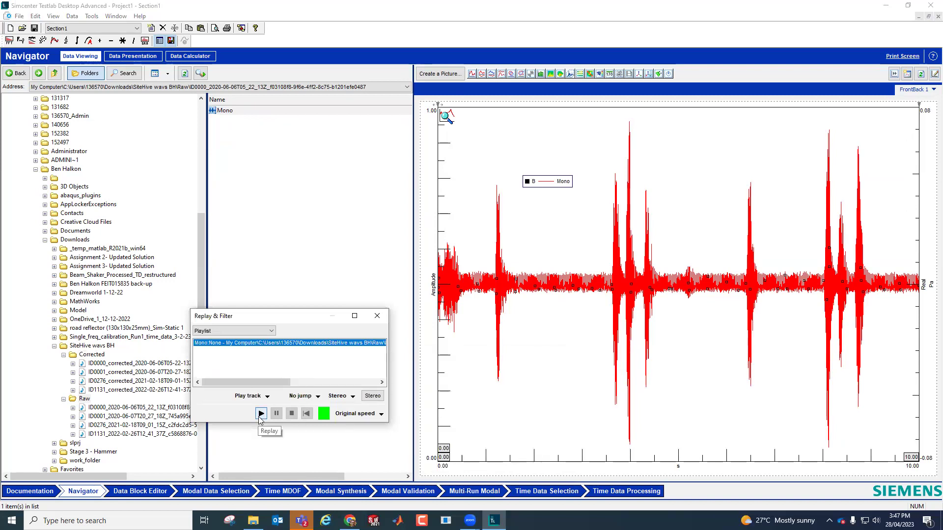
left_click(261, 414)
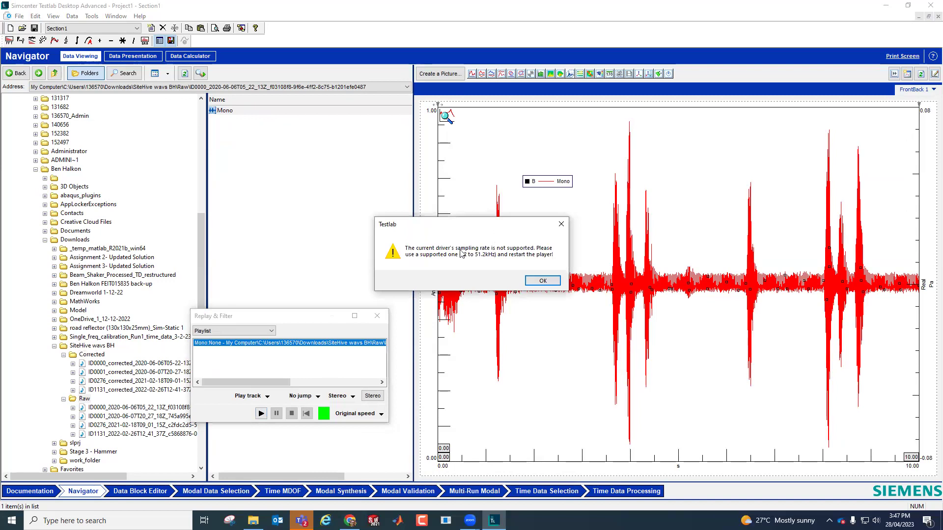
left_click(543, 281)
- Examine the detailed properties of the raw ID0000 Mono signal, then close the properties and the Replay & Filter window
right_click(227, 110)
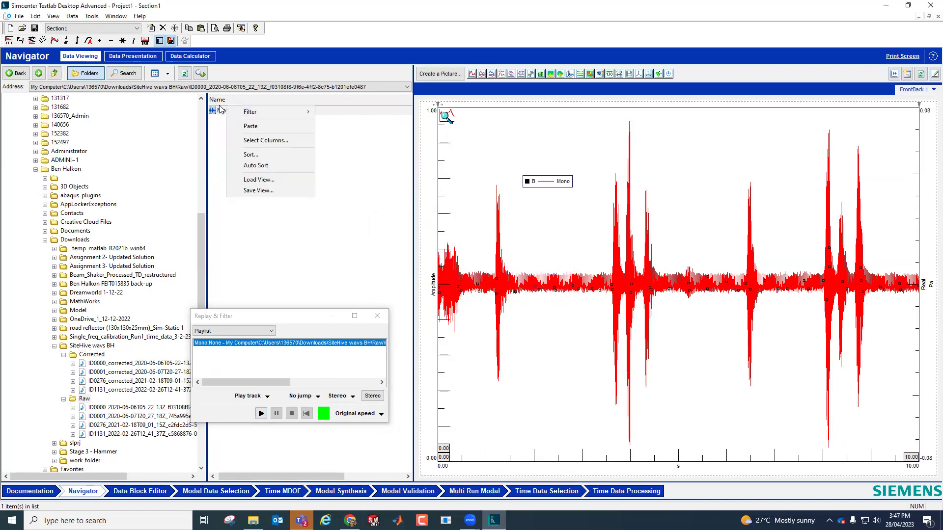
left_click(225, 110)
right_click(226, 110)
left_click(262, 185)
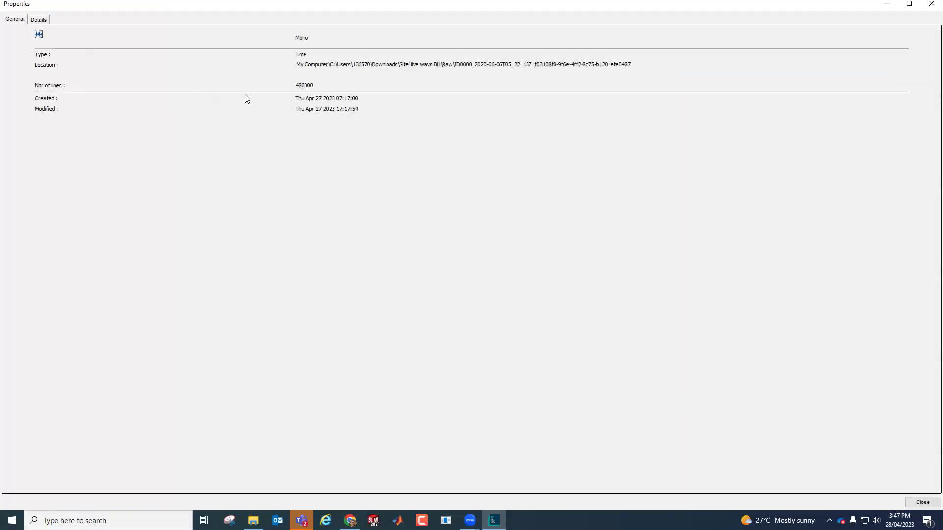
left_click(39, 21)
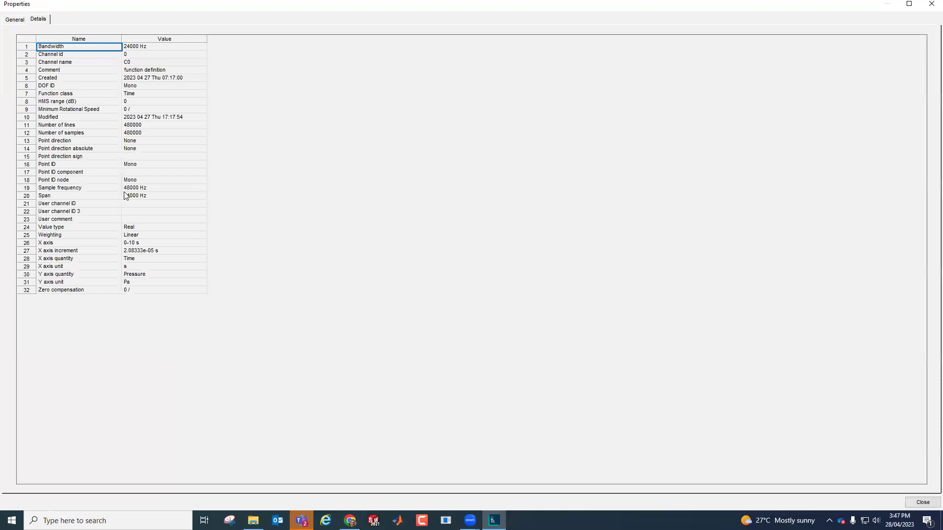
left_click(932, 4)
left_click(377, 316)
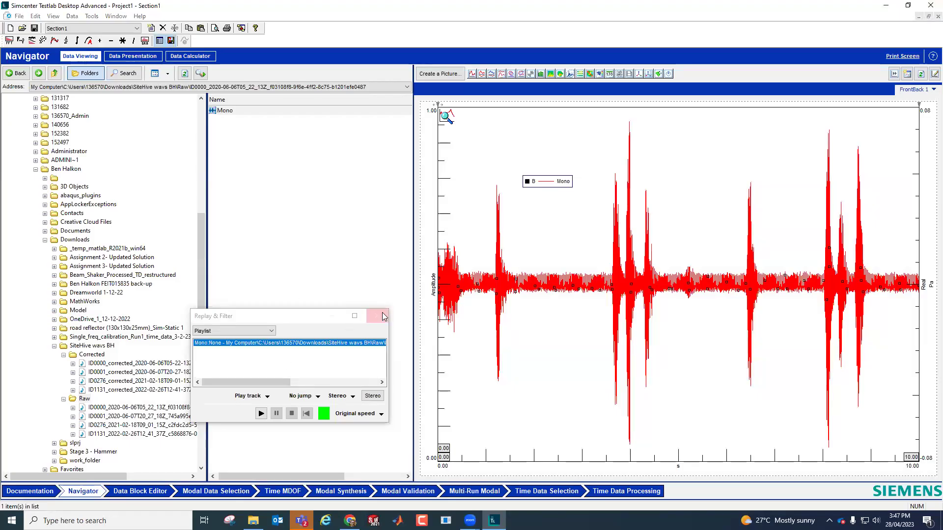
- Open the corrected ID0000 recording in the Corrected folder and preview its Mono signal in the display
left_click(91, 356)
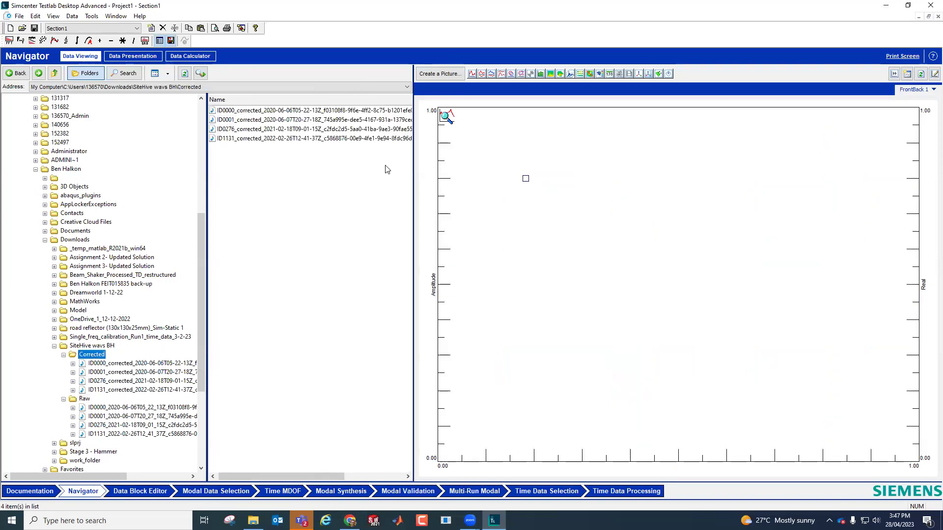
left_click(118, 363)
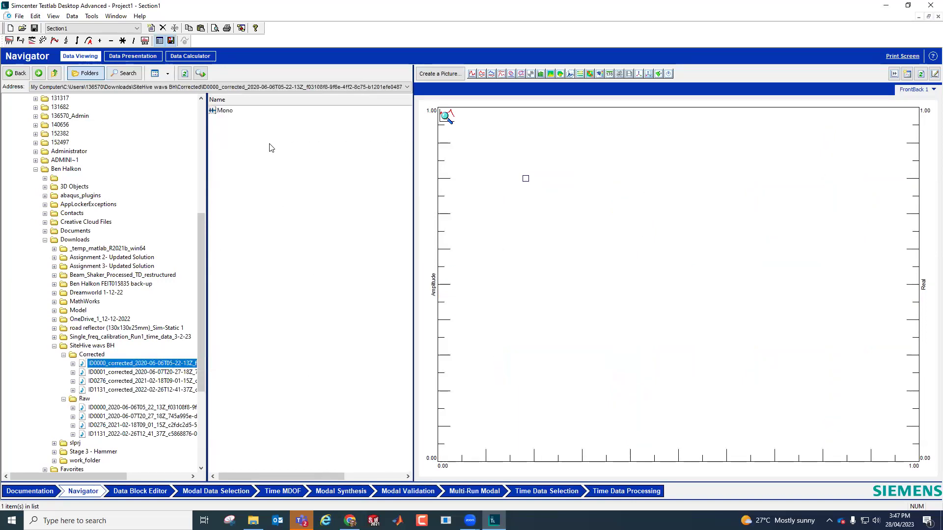
left_click(222, 110)
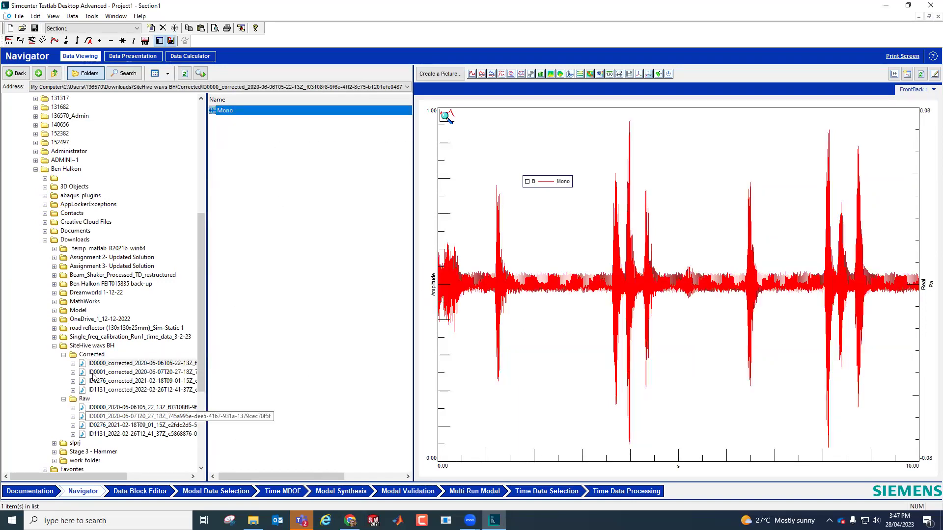
- List all signals of the Corrected folder as search results and preview the four Mono signals together
left_click(94, 354)
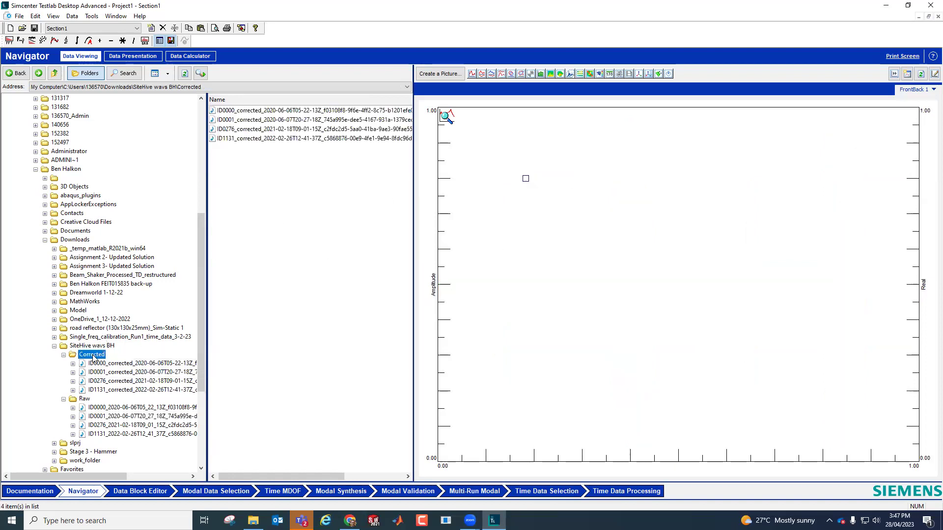
left_click(200, 74)
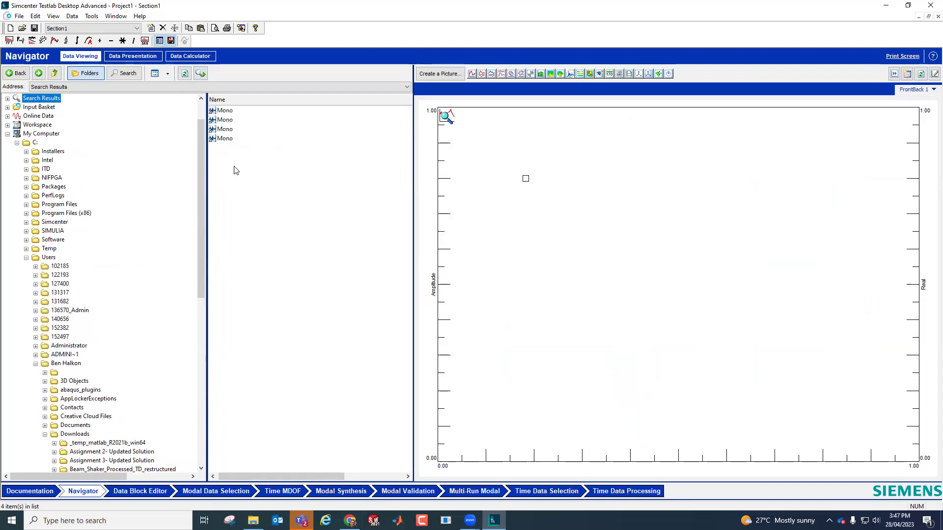
left_click_drag(235, 169, 218, 101)
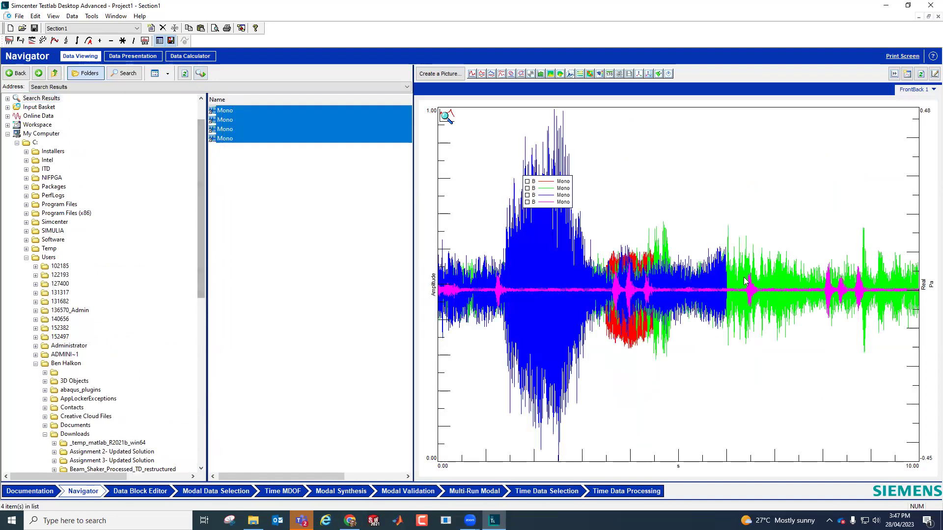
- Add the four selected Mono signals to the Input Basket and open the basket to check its contents
right_click(252, 137)
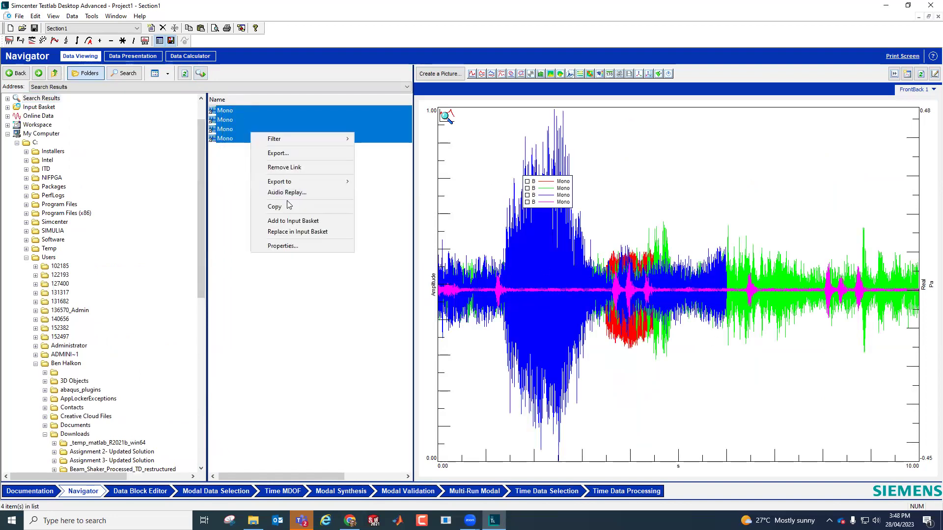
left_click(295, 221)
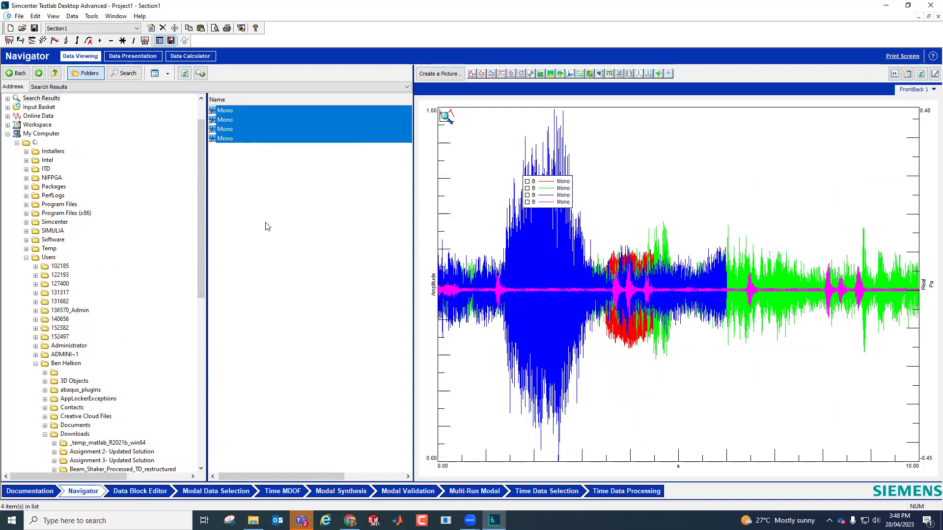
left_click(9, 108)
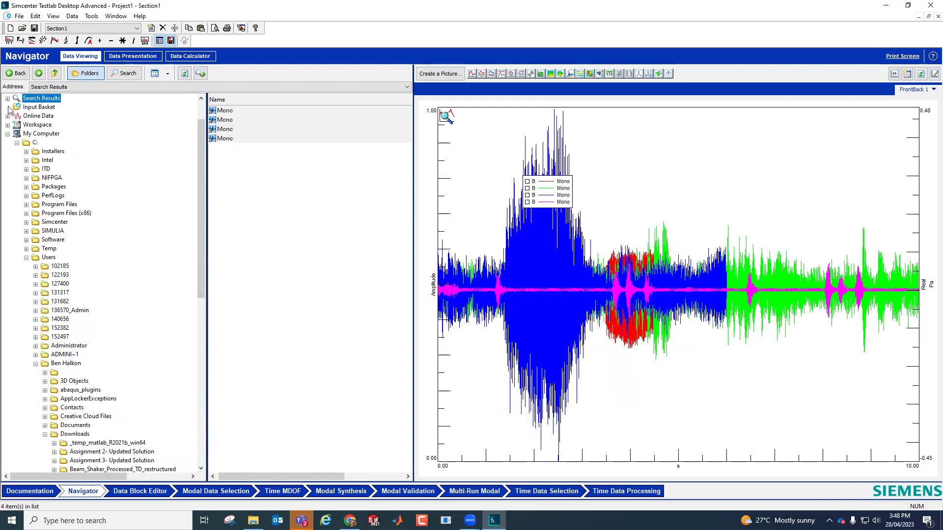
left_click(37, 108)
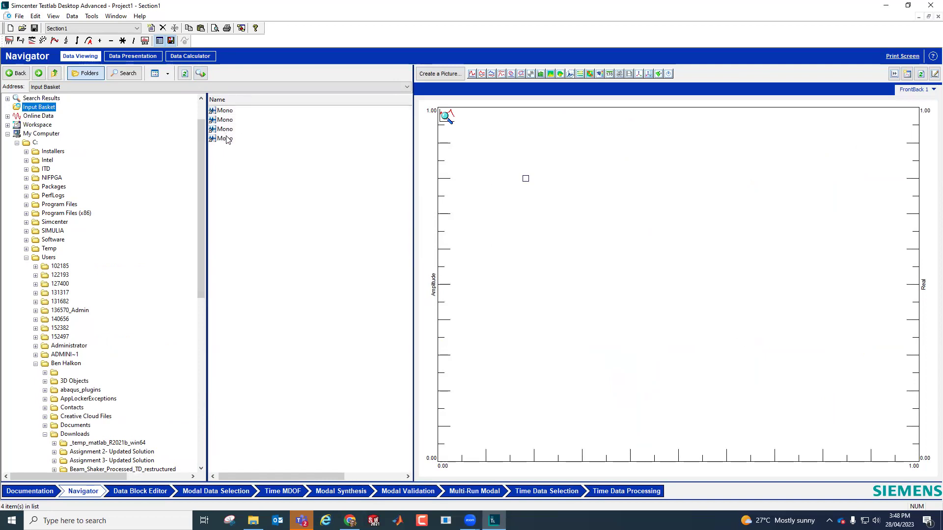
scroll(201, 199, "up", 2)
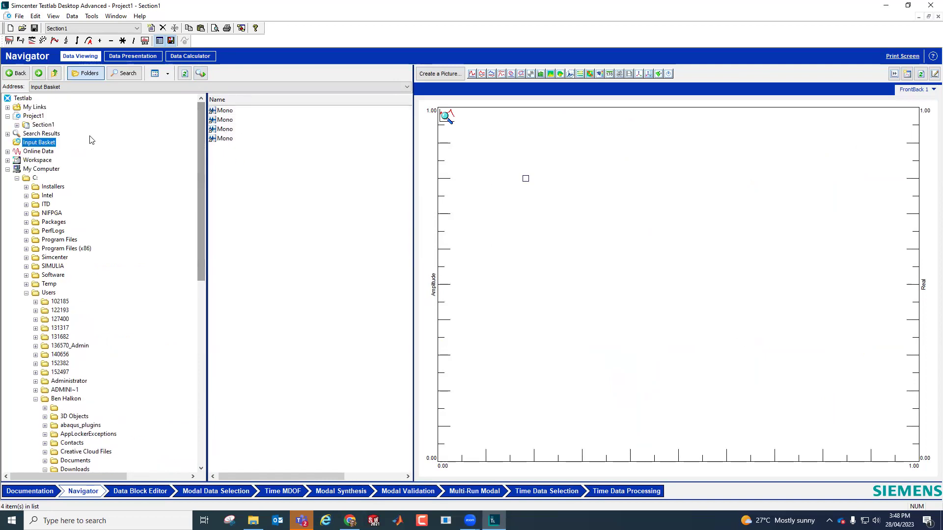
- In Time Data Selection, replace the data set with the Input Basket contents and list the channels of <ALL> runs
left_click(531, 492)
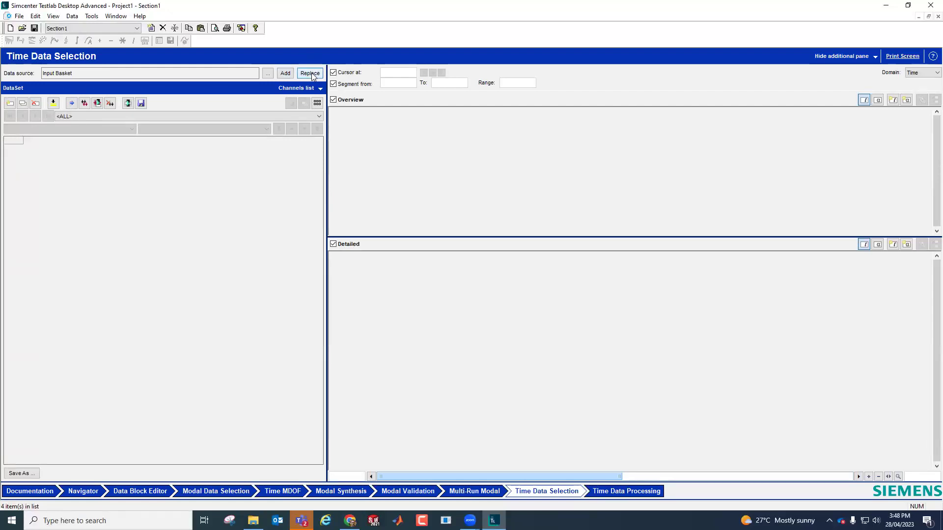
left_click(310, 74)
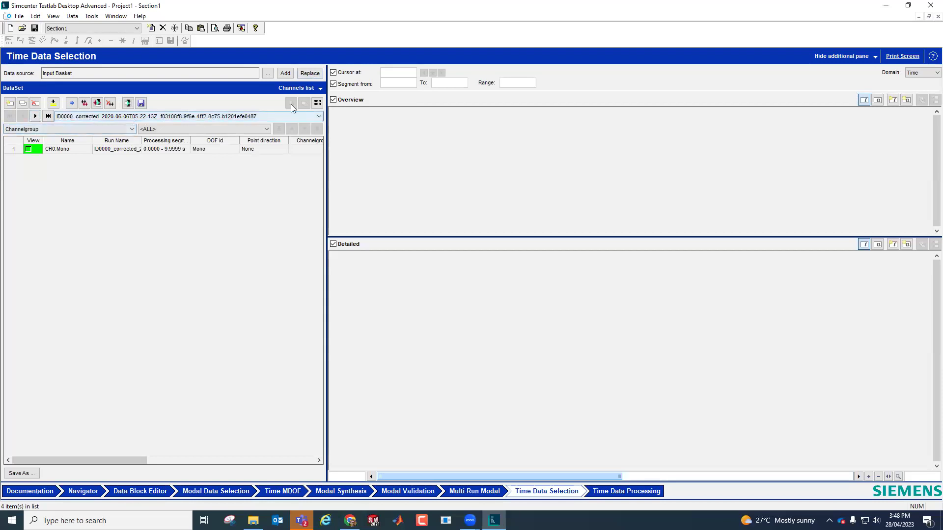
left_click(318, 116)
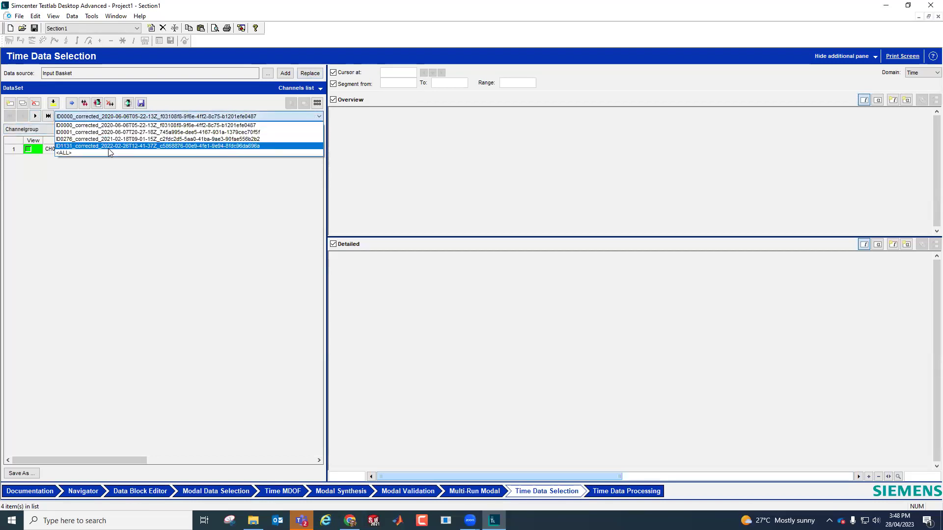
left_click(65, 153)
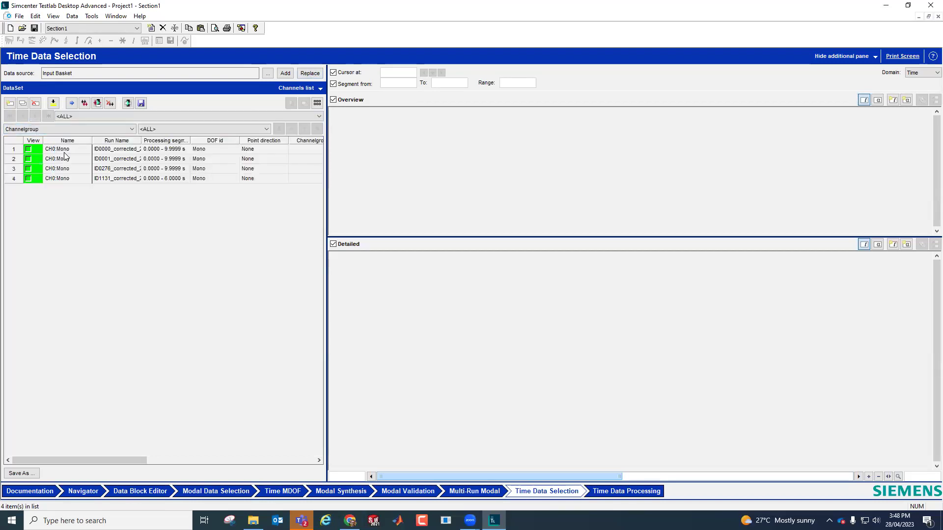
- Show all four CH0:Mono channels in the Overview and Detailed time displays
left_click(28, 149)
left_click(28, 158)
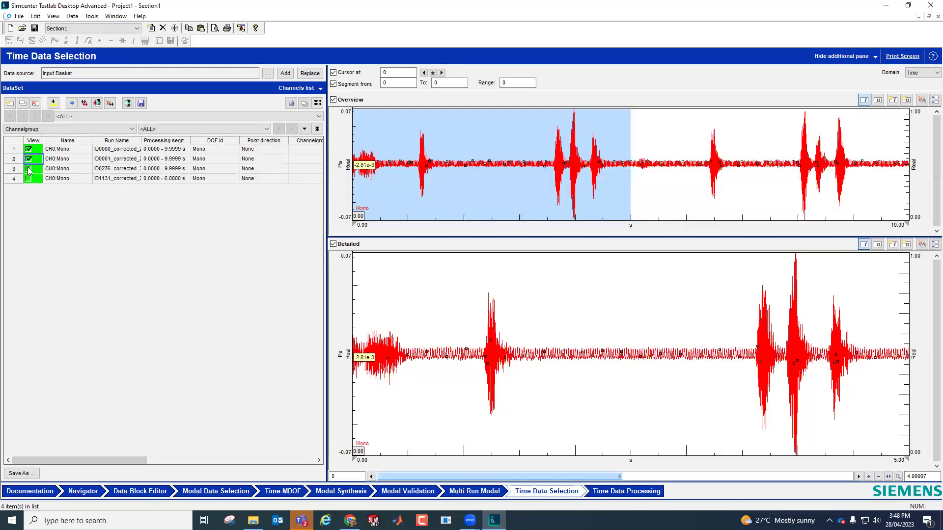
left_click(28, 168)
left_click(28, 178)
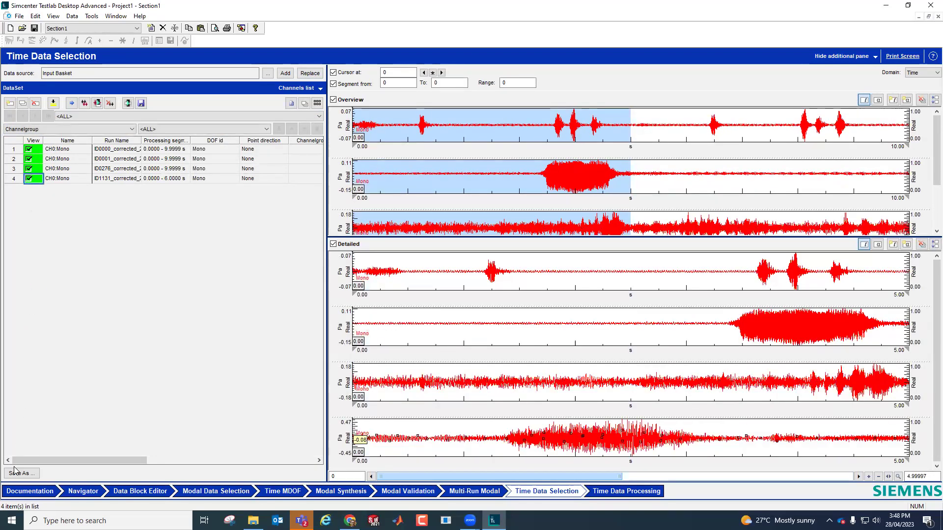
- Save the four measurements into the Active Section using the original run names with an appended suffix, then expand Section1 in the Navigator
left_click(19, 474)
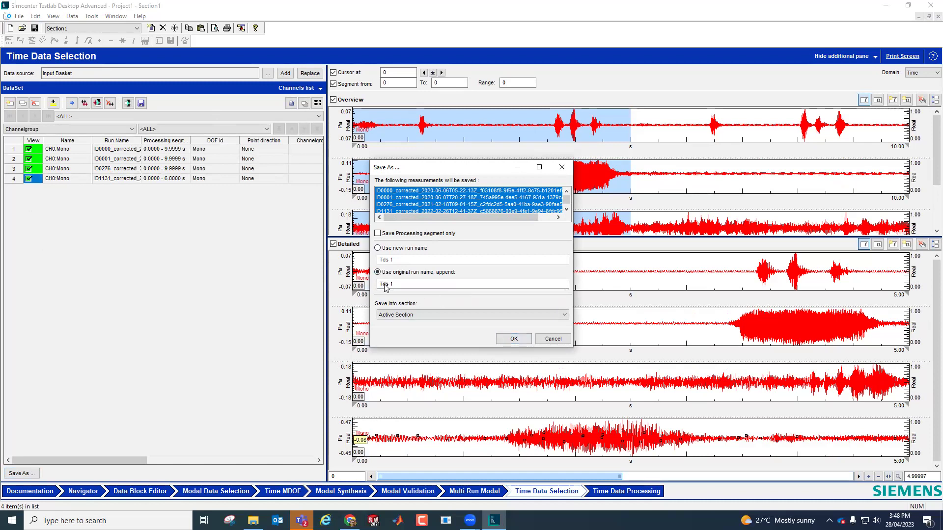
left_click(513, 340)
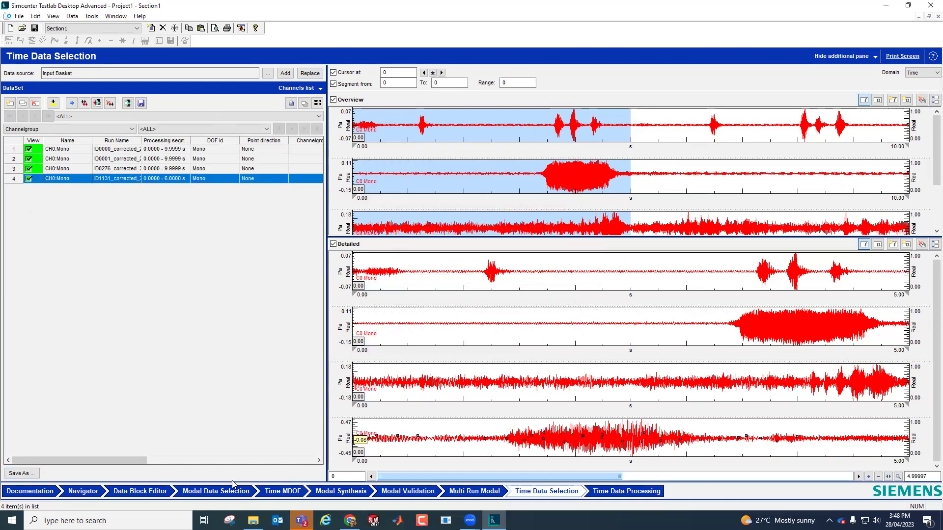
left_click(93, 493)
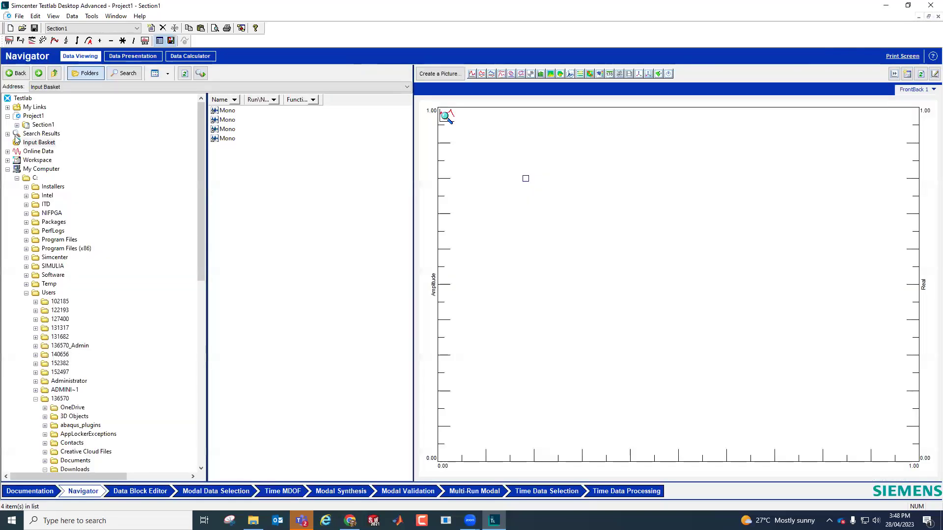
left_click(16, 126)
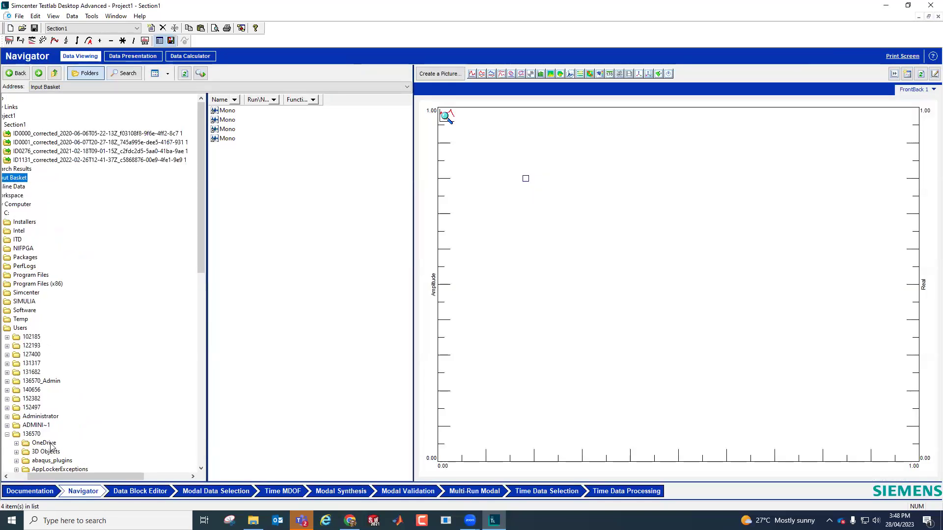
- Expand the four corrected runs saved under Section1 and inspect the Throughput contents of the ID0276 and ID1131 runs
left_click(6, 476)
left_click(6, 476)
double_click(49, 134)
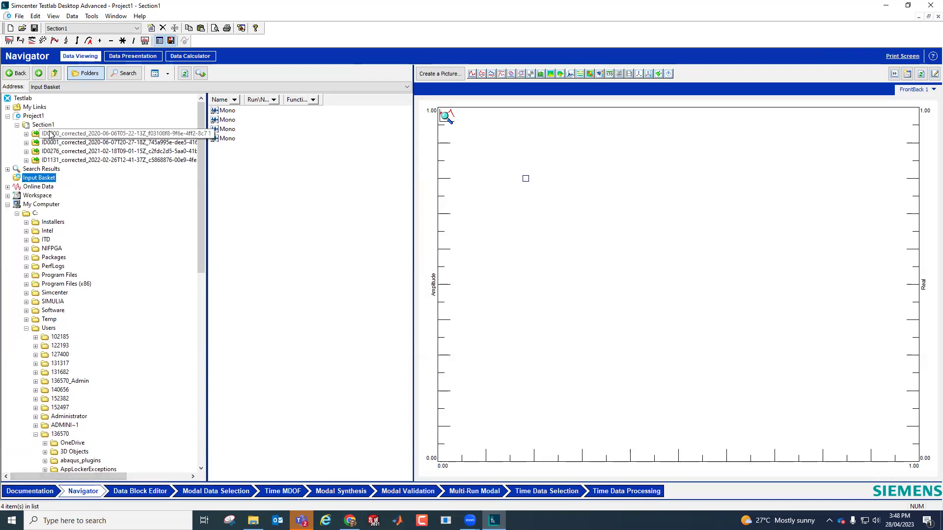
left_click(26, 151)
left_click(26, 169)
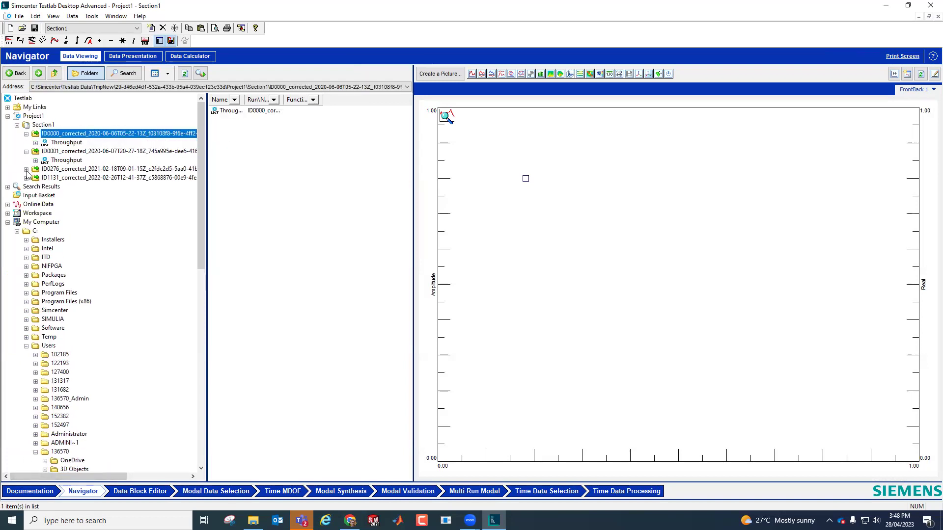
left_click(26, 186)
left_click(59, 179)
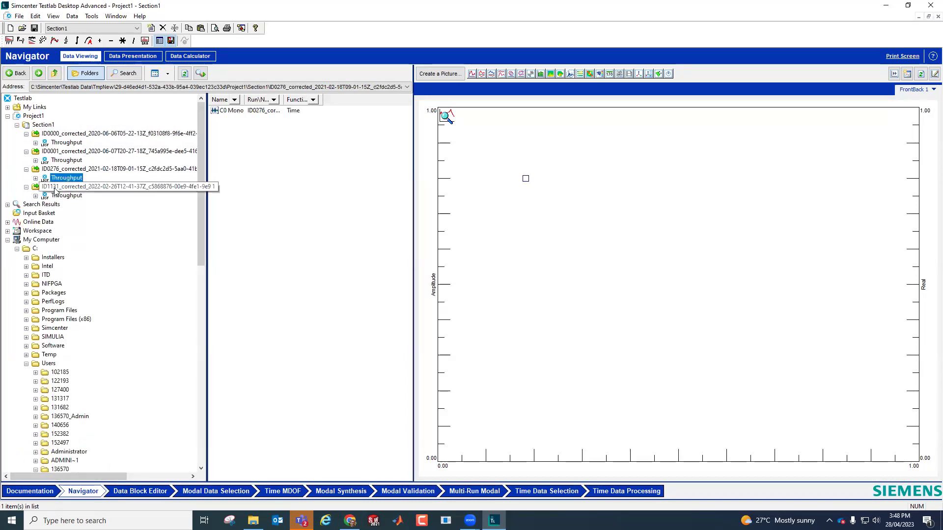
left_click(64, 196)
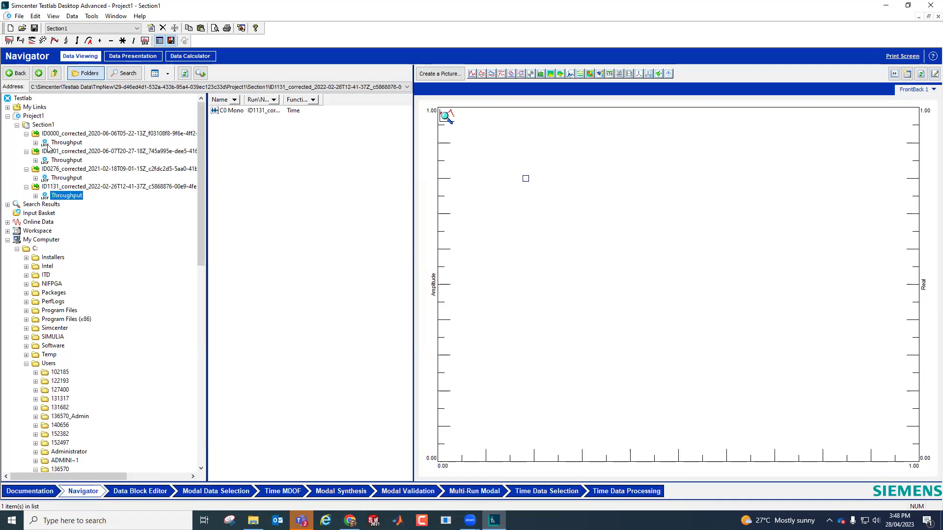
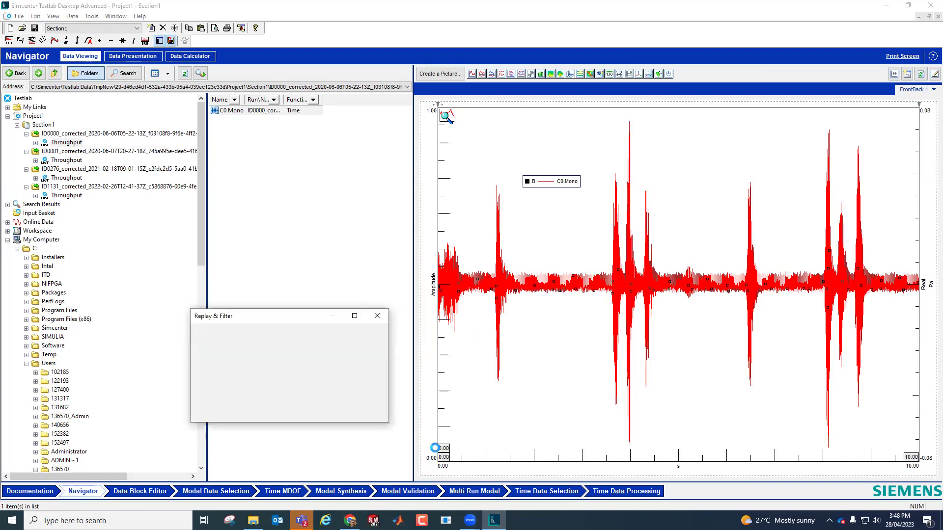
- Try to replay the saved ID0000 C0 Mono signal at original speed, dismiss the message and close the Replay & Filter window
left_click(261, 413)
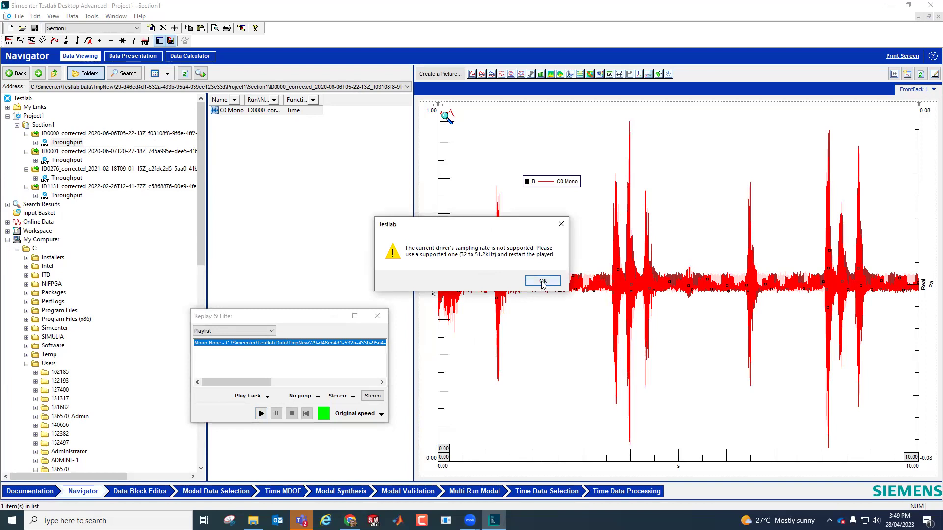
left_click(542, 283)
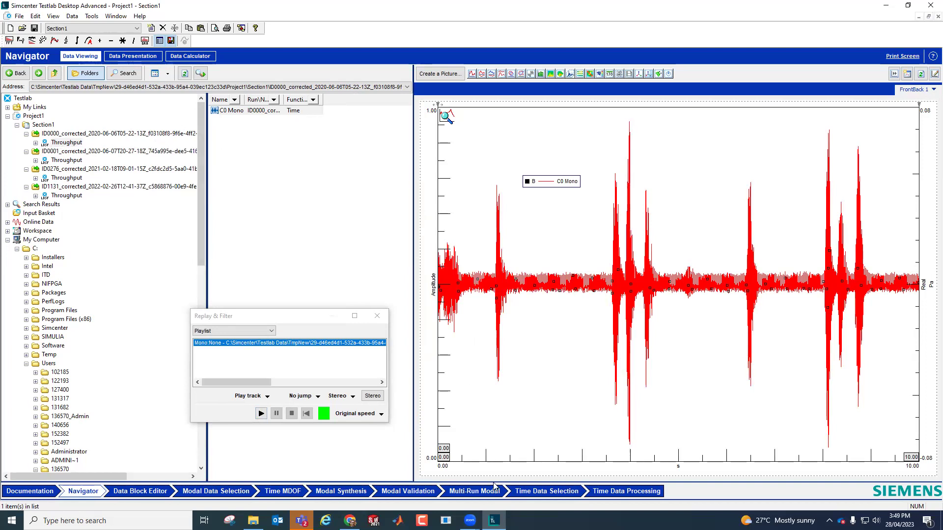
left_click(378, 318)
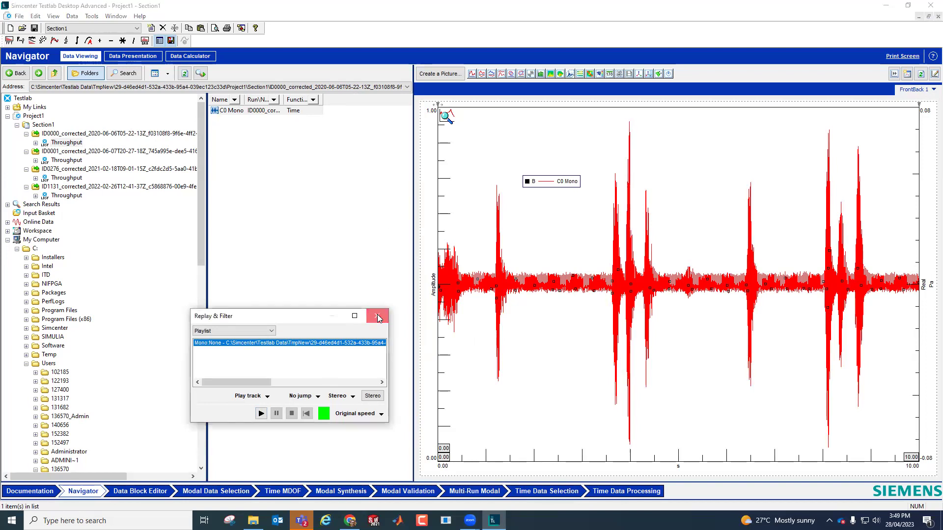
left_click(378, 318)
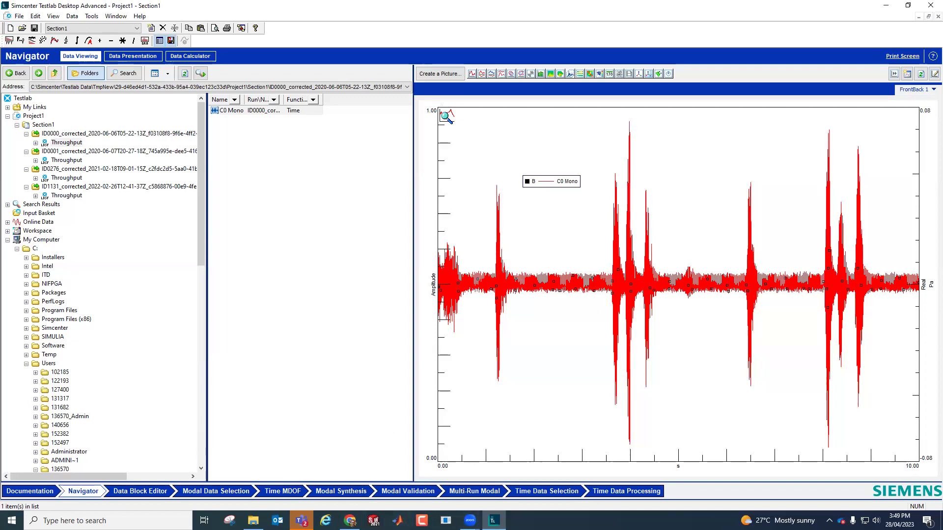
left_click(470, 520)
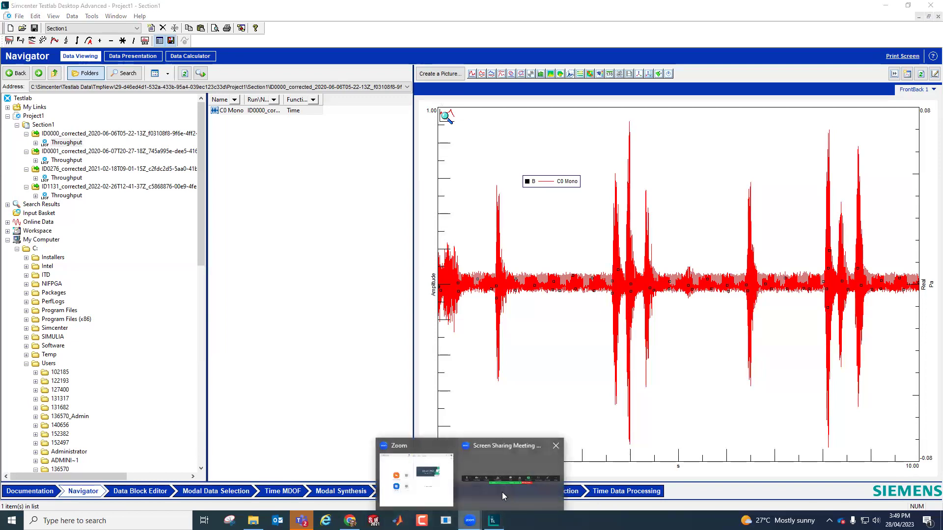
- Go to Time Data Processing and select all four Mono channels for processing
left_click(501, 492)
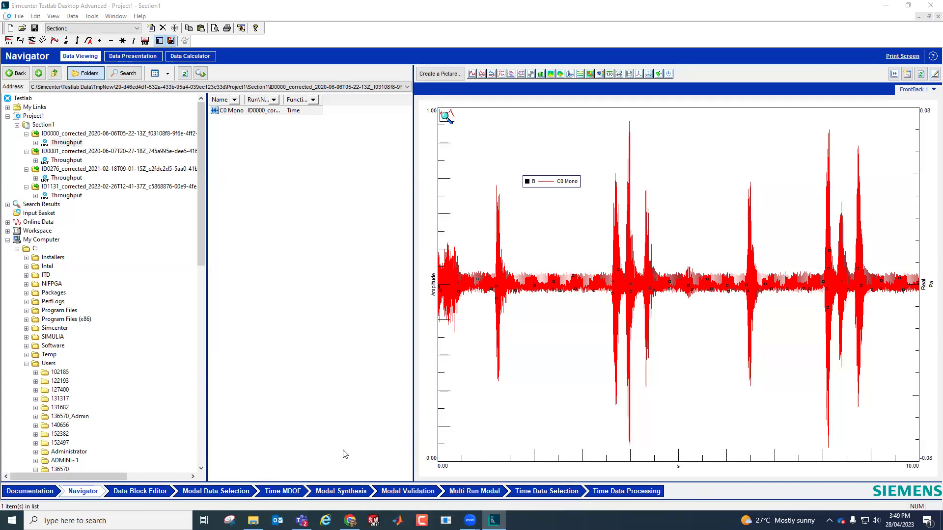
left_click(550, 492)
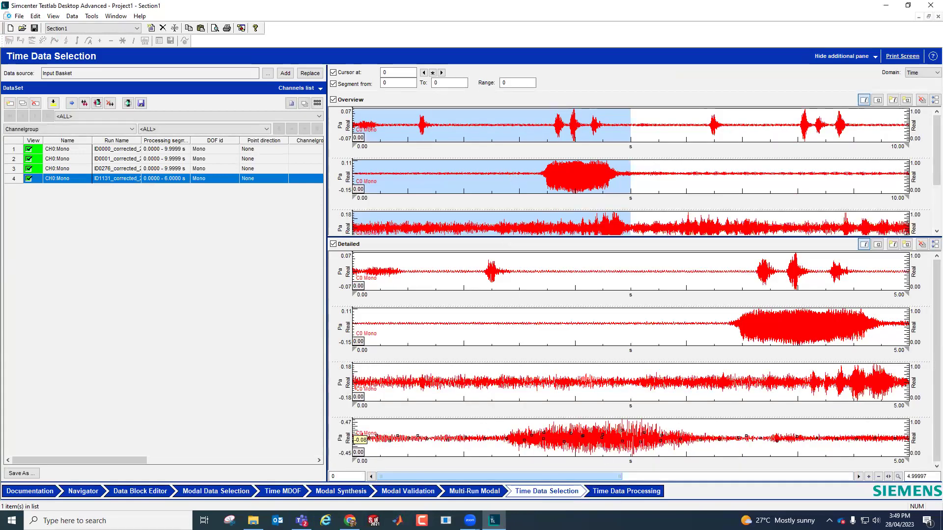
left_click(613, 493)
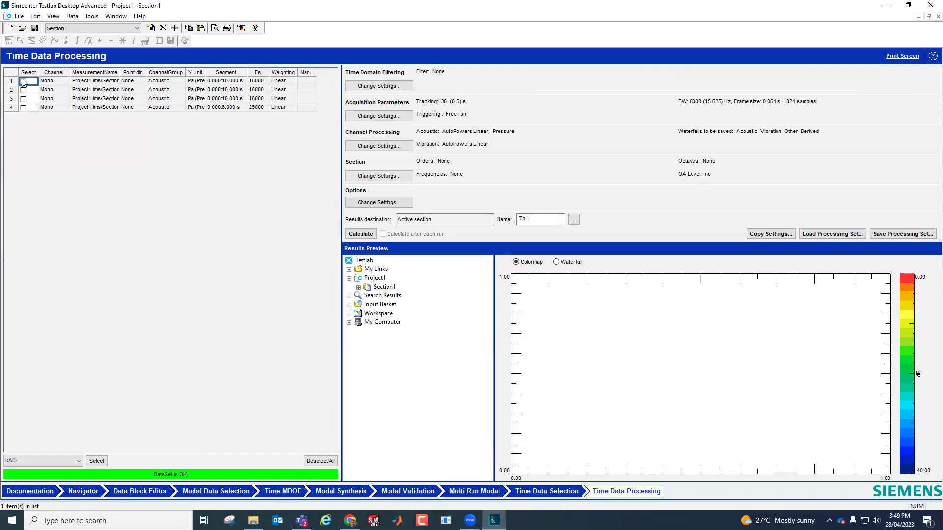
left_click(95, 461)
- In the acquisition parameters' fixed sampling settings, set the Acoustic spectral lines to 128
left_click(382, 117)
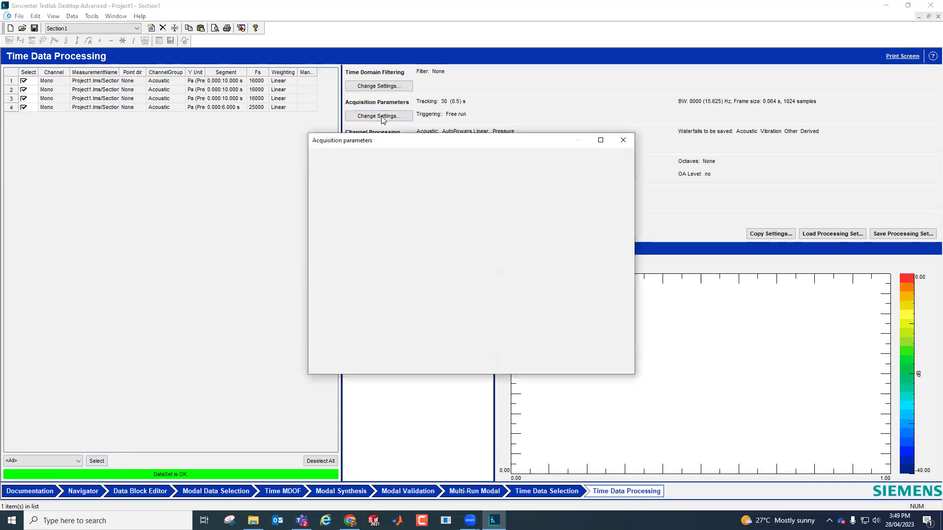
left_click(389, 156)
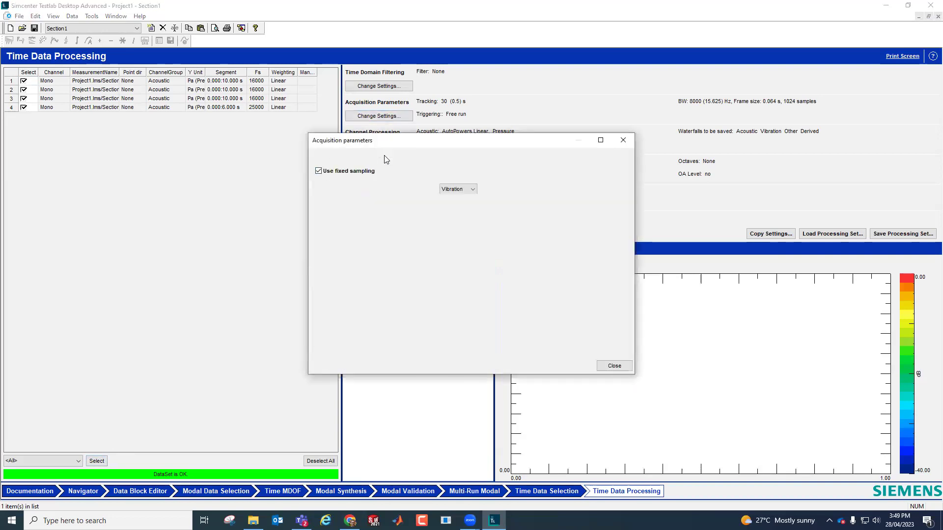
left_click(372, 212)
double_click(417, 224)
type("128")
key("shift+Tab")
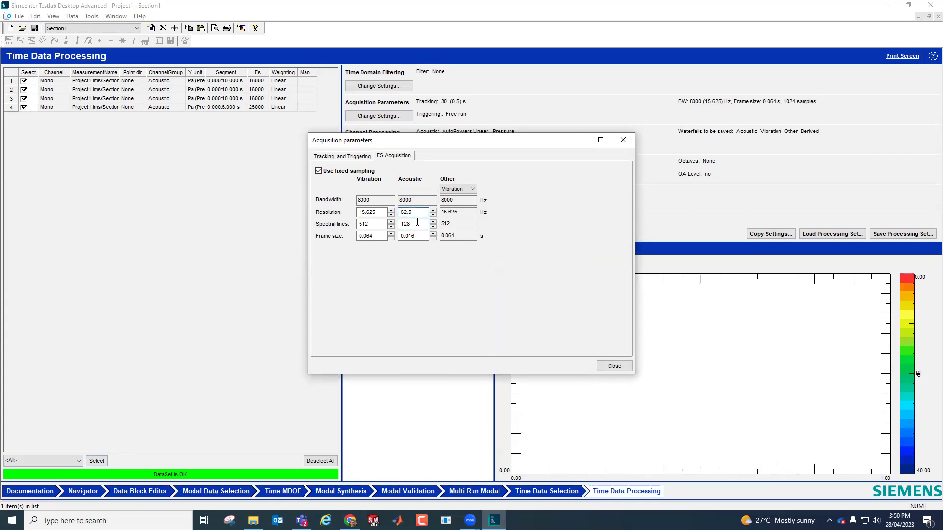
double_click(418, 223)
left_click(342, 156)
left_click(394, 156)
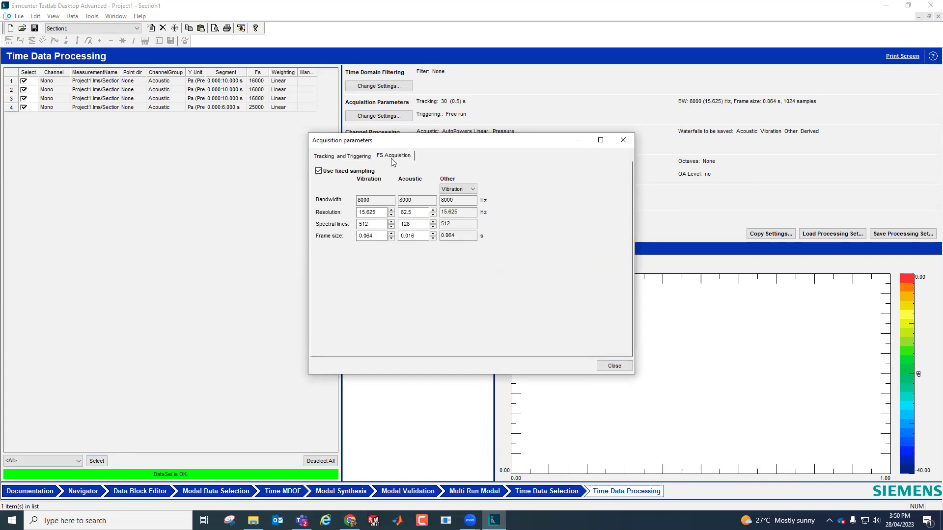
double_click(414, 208)
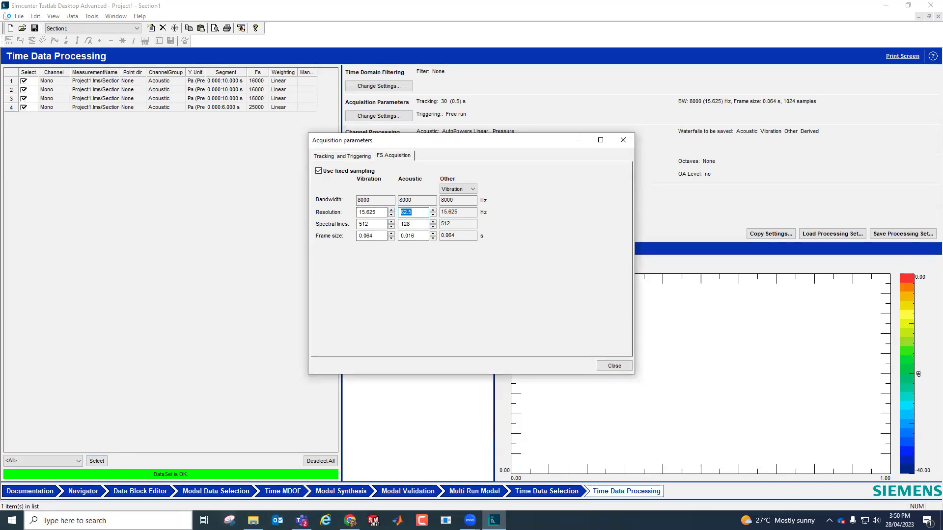
- Find and open the Windows Calculator, restored to a smaller window in front of Testlab
right_click(187, 520)
key("Escape")
key("super+s")
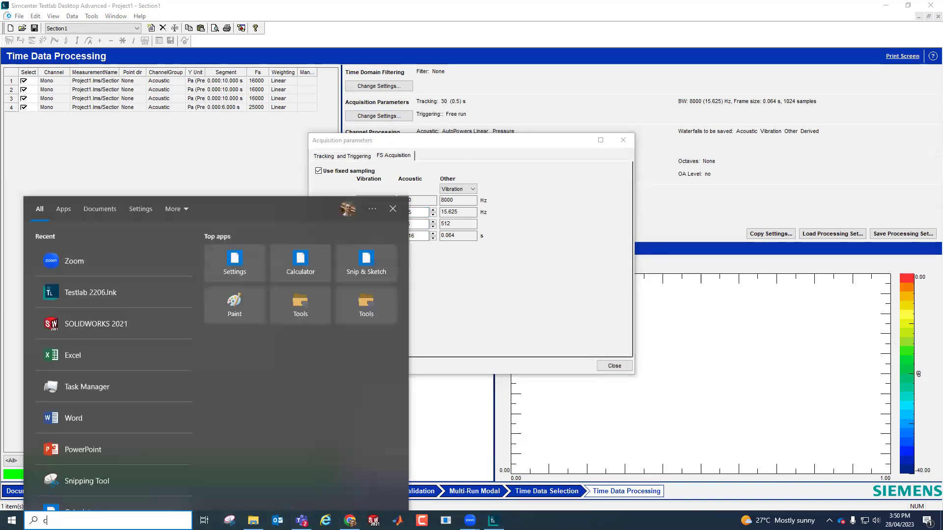
type("calc")
left_click(92, 255)
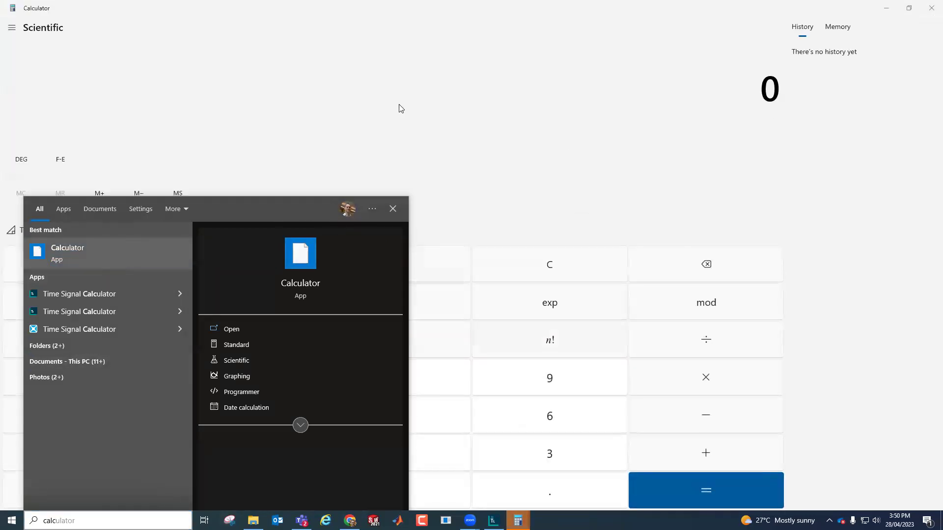
left_click(299, 153)
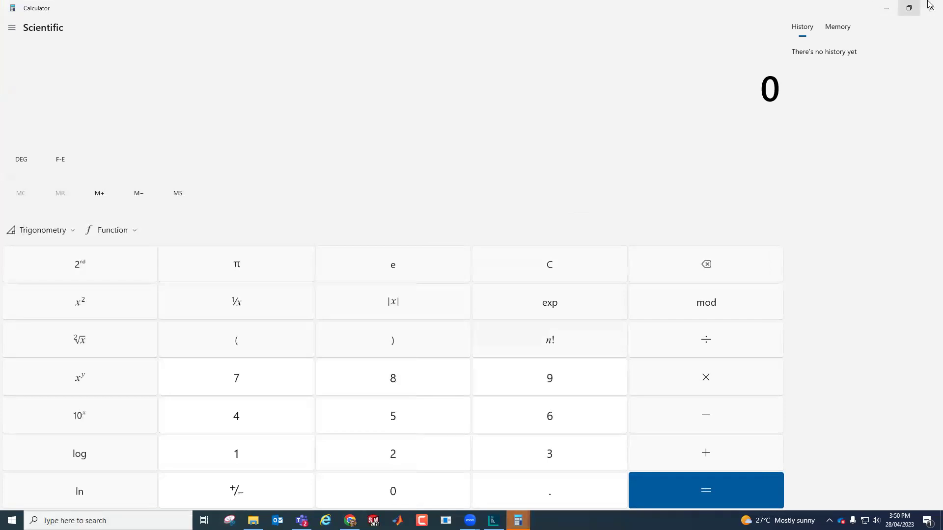
left_click(909, 8)
key("alt+Tab")
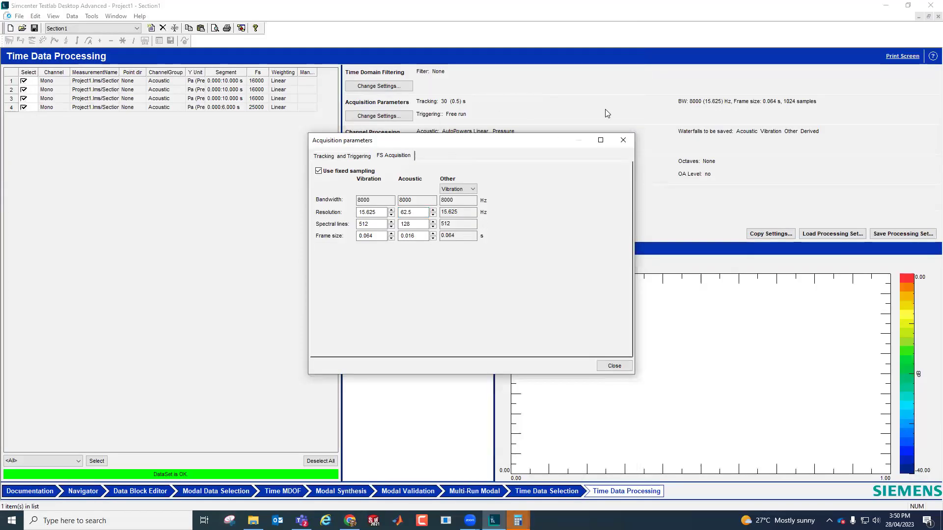
key("alt+Tab")
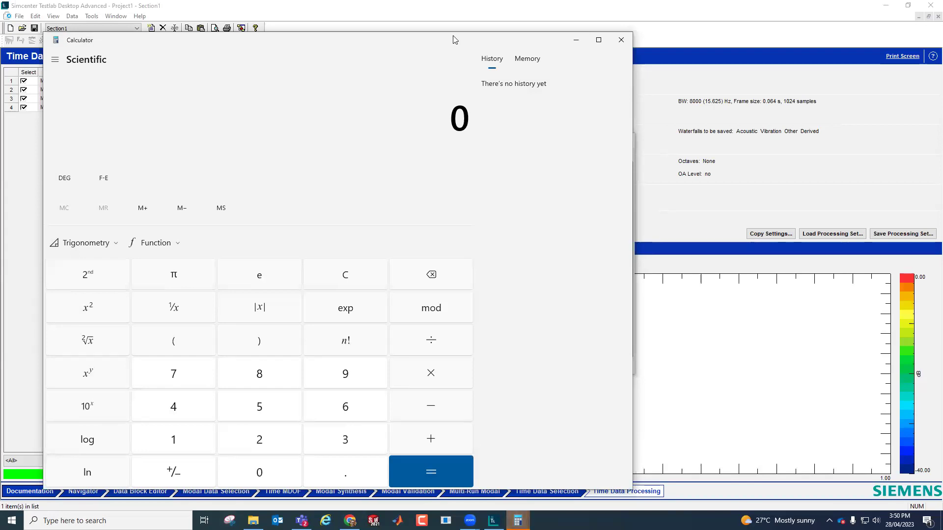
- Compute the reciprocal of 62.5 in Calculator, then minimize it to return to the acquisition parameters
left_click_drag(453, 39, 587, 40)
left_click(481, 414)
left_click(376, 450)
left_click(464, 467)
left_click(399, 409)
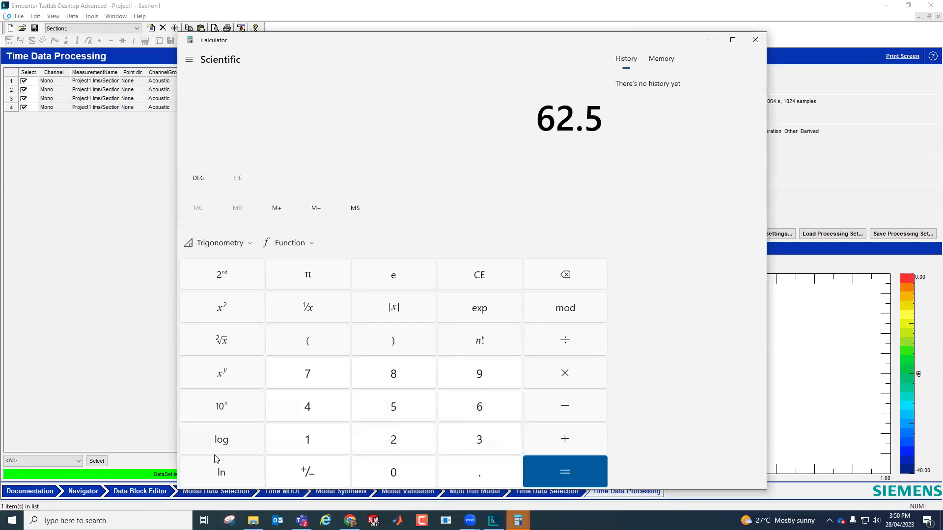
left_click(310, 310)
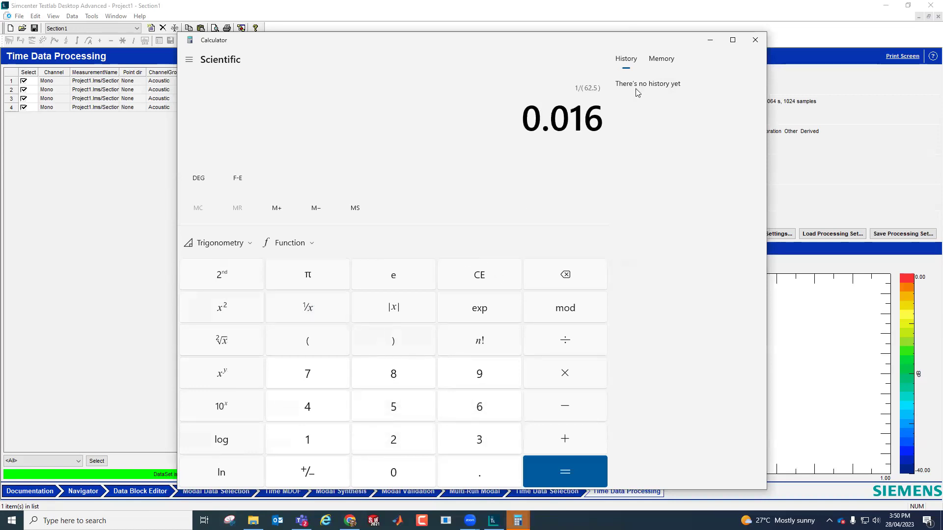
left_click(710, 40)
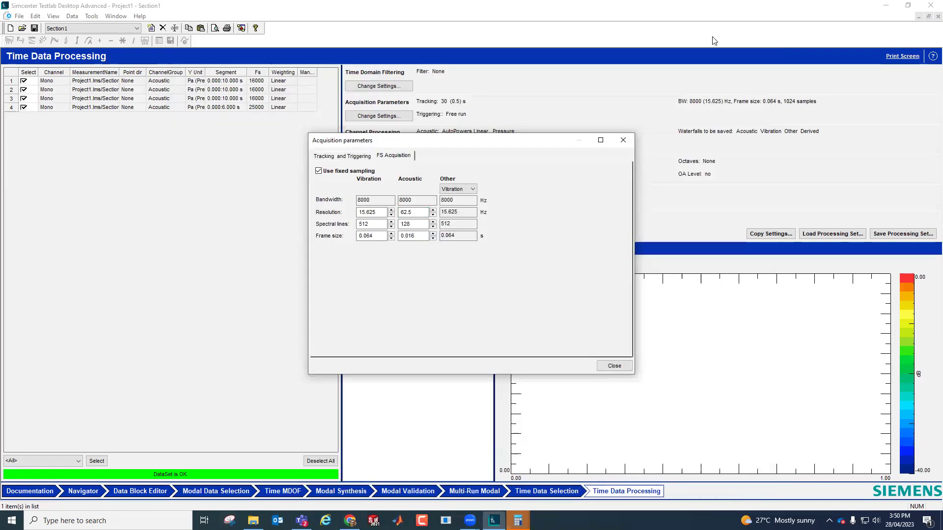
- Set the time tracking increment to 0.016 s, recheck the FS acquisition values and close the acquisition parameters
left_click(352, 157)
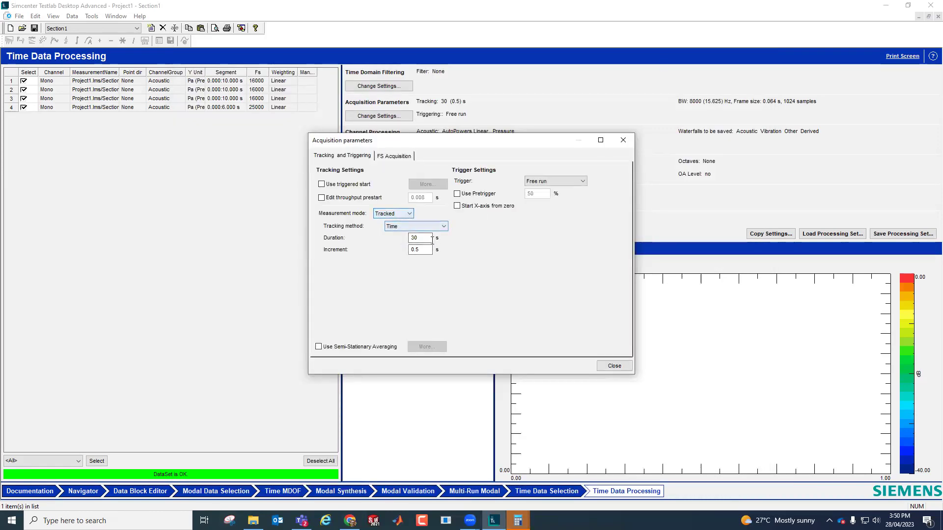
double_click(427, 250)
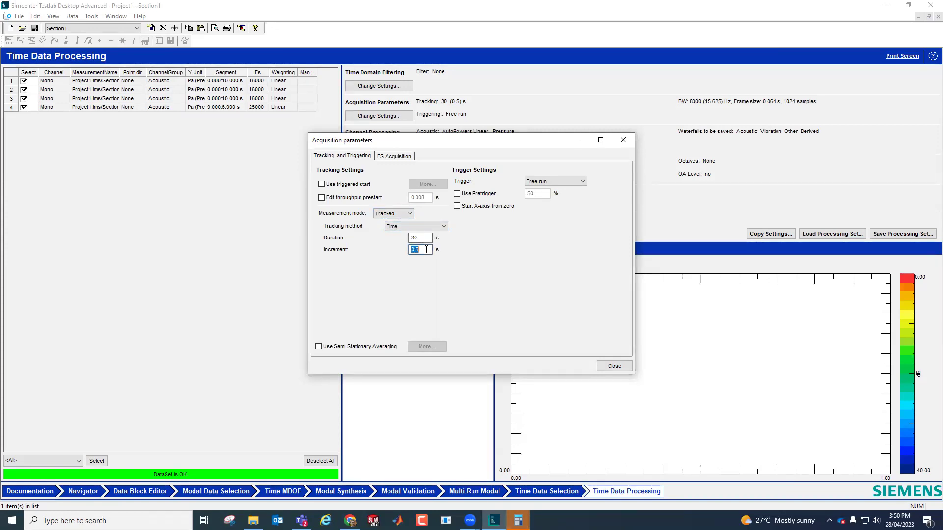
type("0.0")
left_click(393, 156)
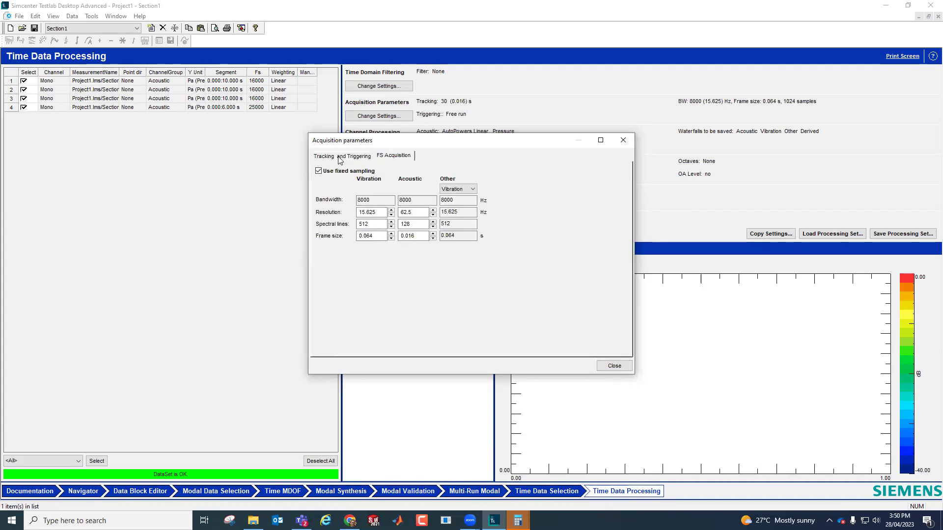
left_click(339, 157)
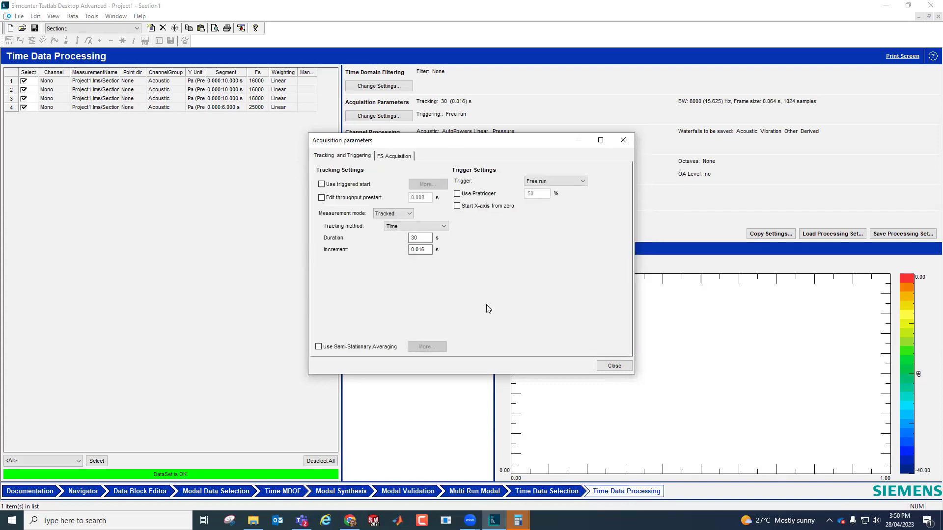
left_click(610, 368)
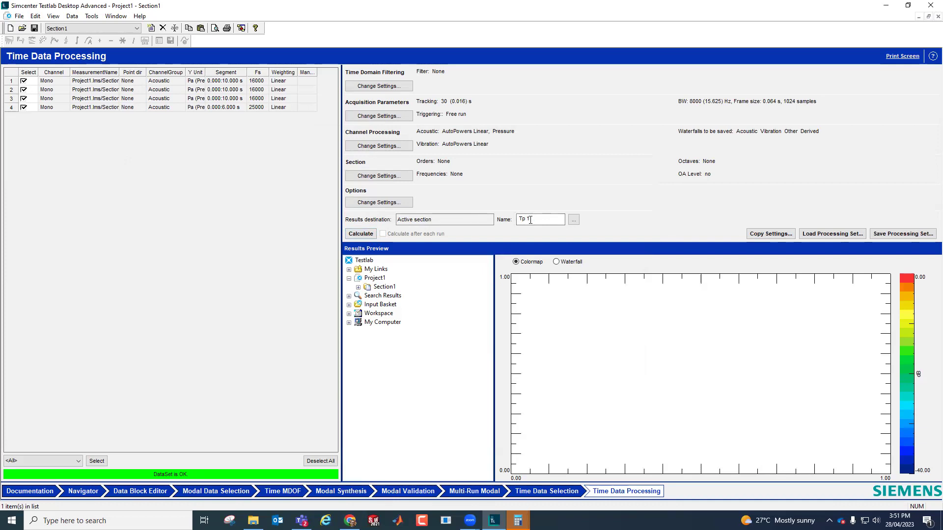
- Calculate the four measurements into the active section and preview the C0 Mono throughput of Tp 1
left_click(362, 234)
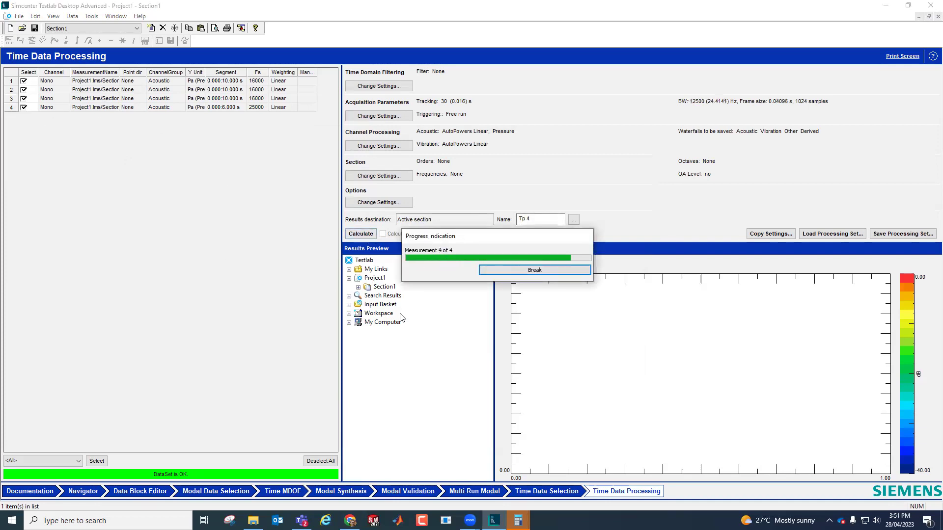
left_click(358, 286)
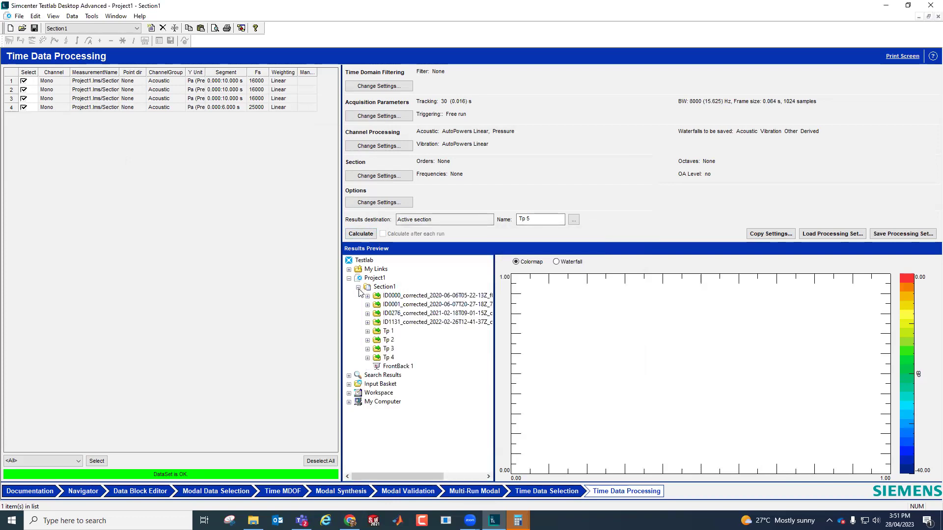
left_click(368, 331)
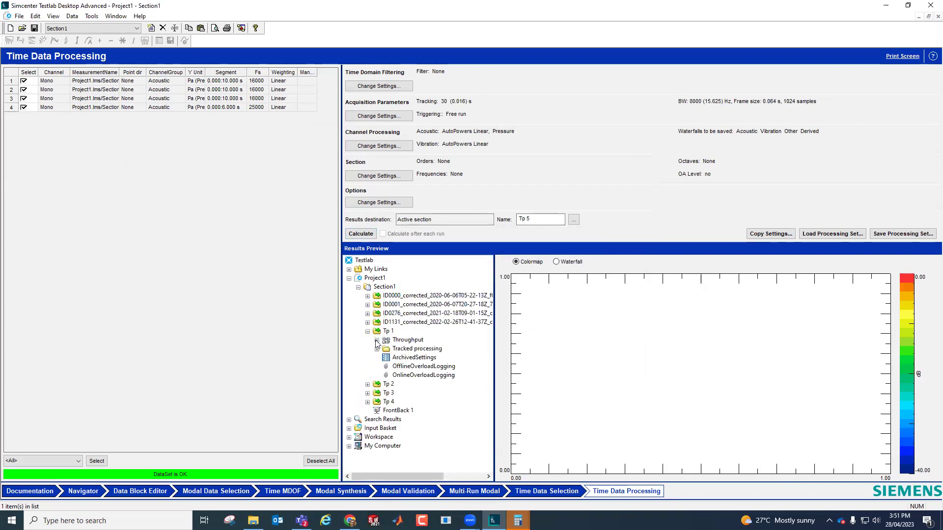
left_click(376, 340)
key("Down")
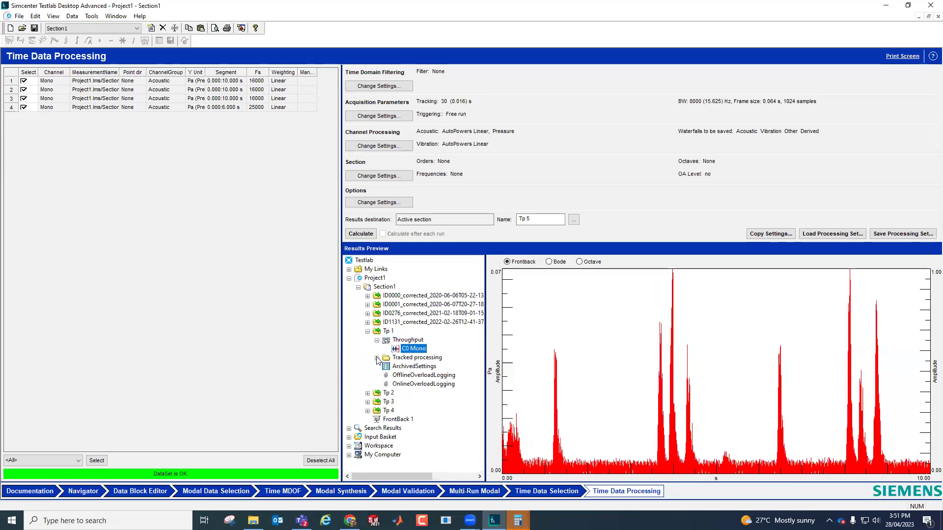
- Preview the colormap of Tp 1's acoustic AutoPower Mono waterfall from the fixed sampling results of its tracked processing
left_click(377, 358)
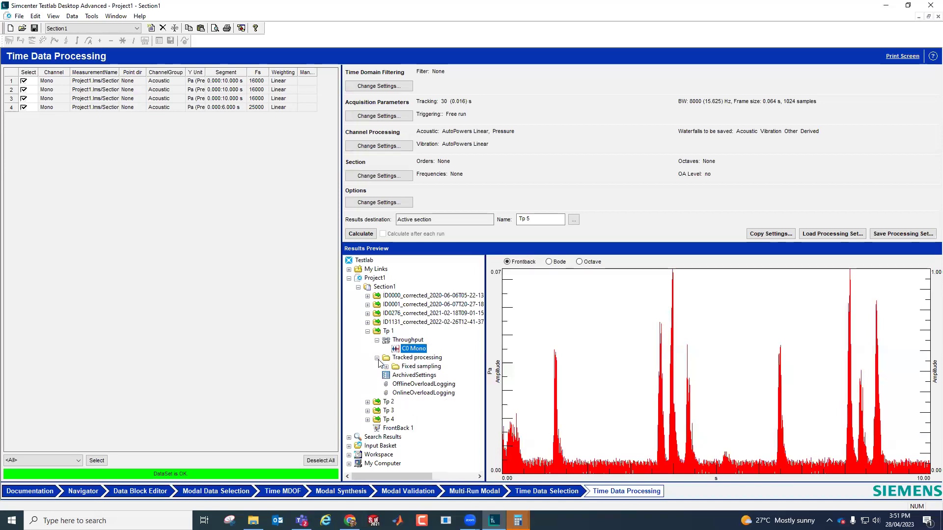
left_click(386, 367)
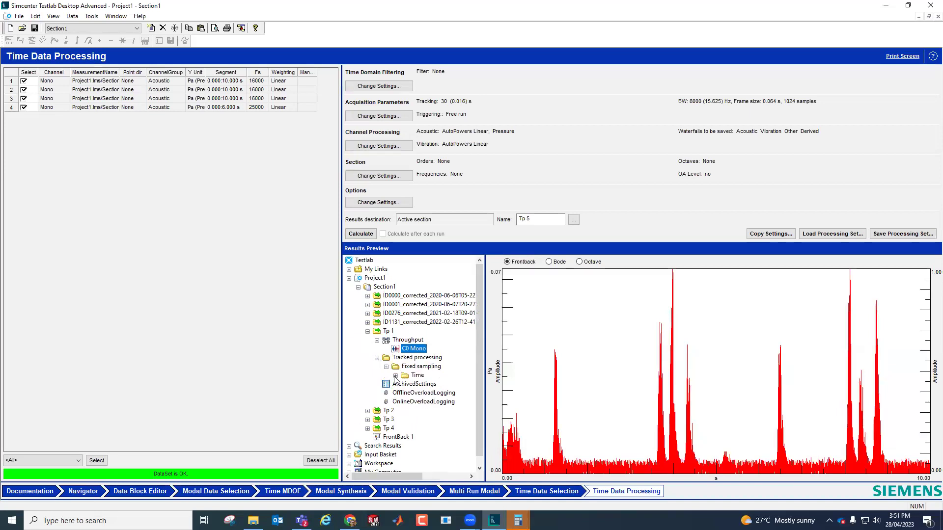
left_click(396, 376)
left_click(405, 385)
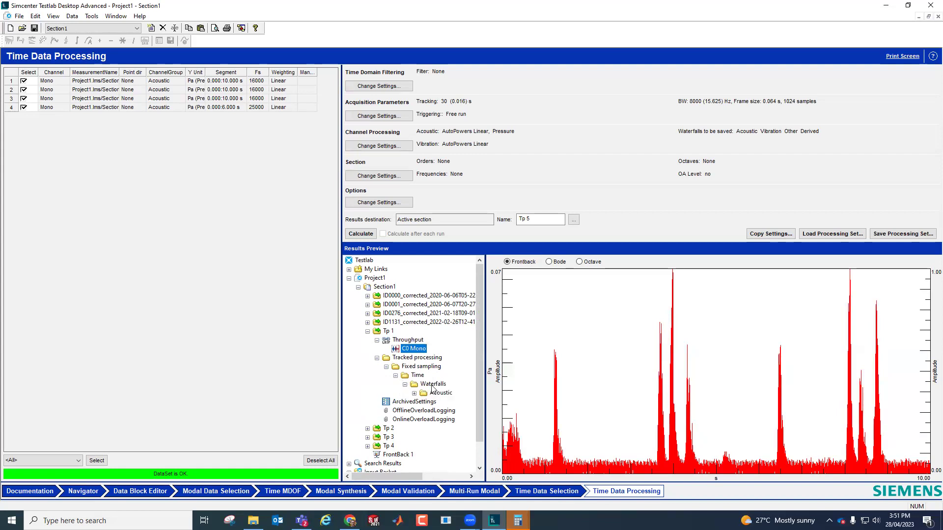
left_click(432, 386)
left_click(415, 394)
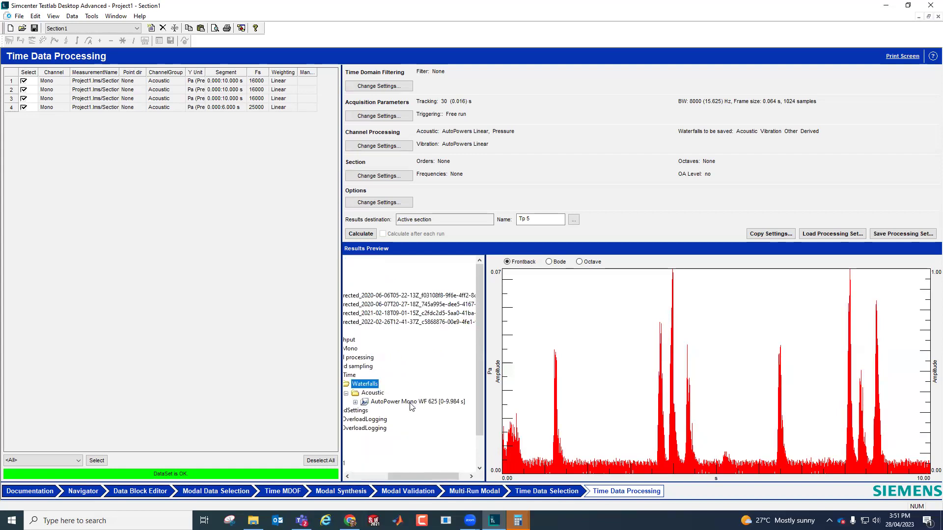
left_click(410, 403)
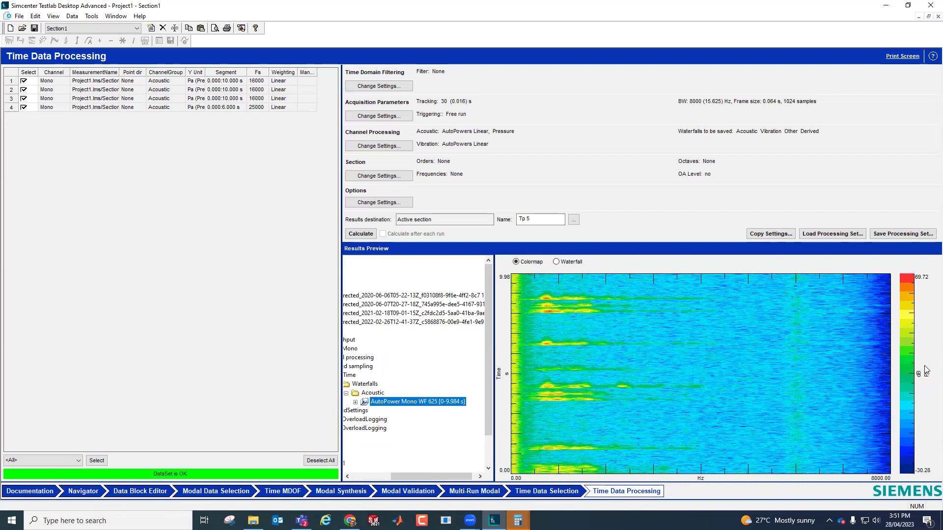
right_click(621, 376)
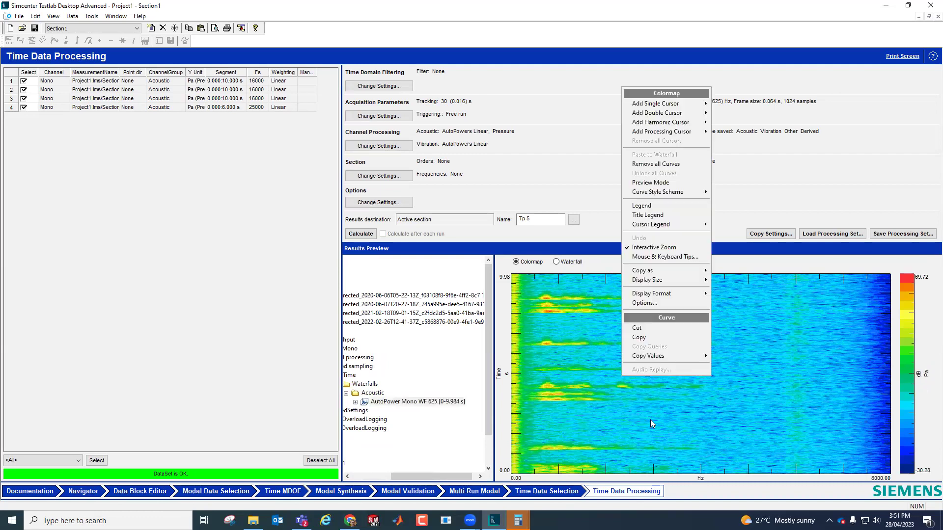
left_click(585, 372)
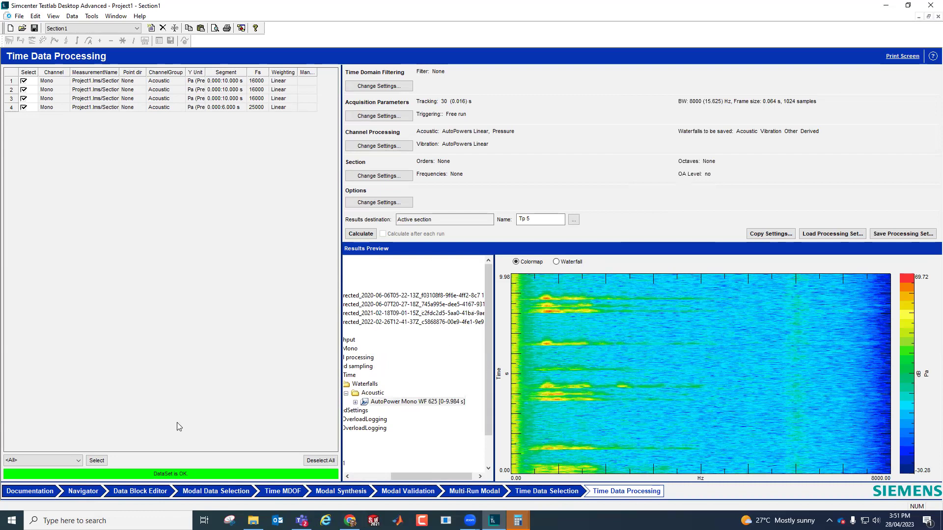
- In the Navigator, expand Tp 1's tracked processing through Fixed sampling, Time and Waterfalls, and list the contents of its Acoustic folder
left_click(96, 489)
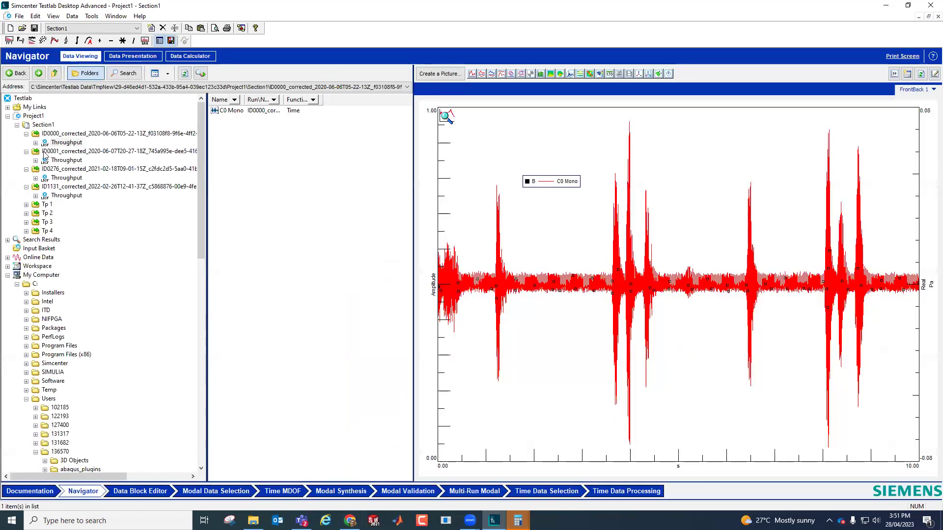
left_click(26, 204)
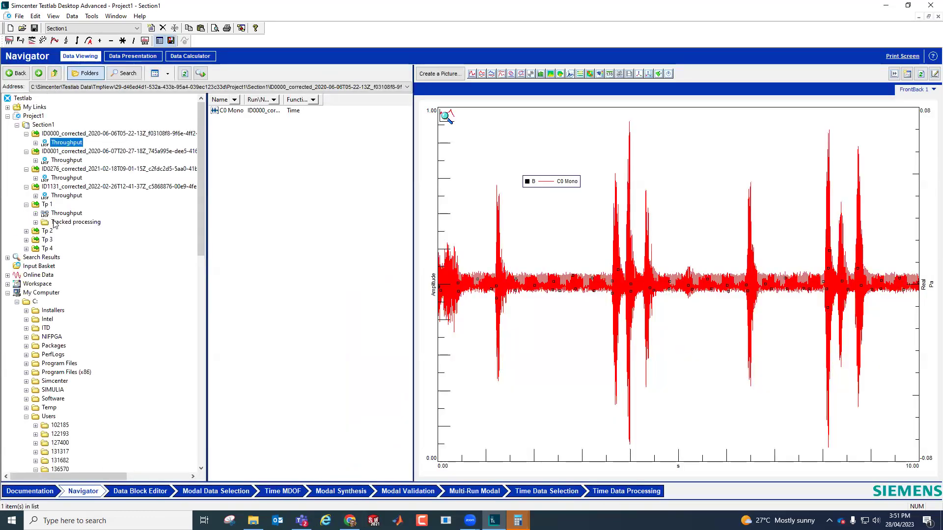
left_click(35, 222)
left_click(44, 231)
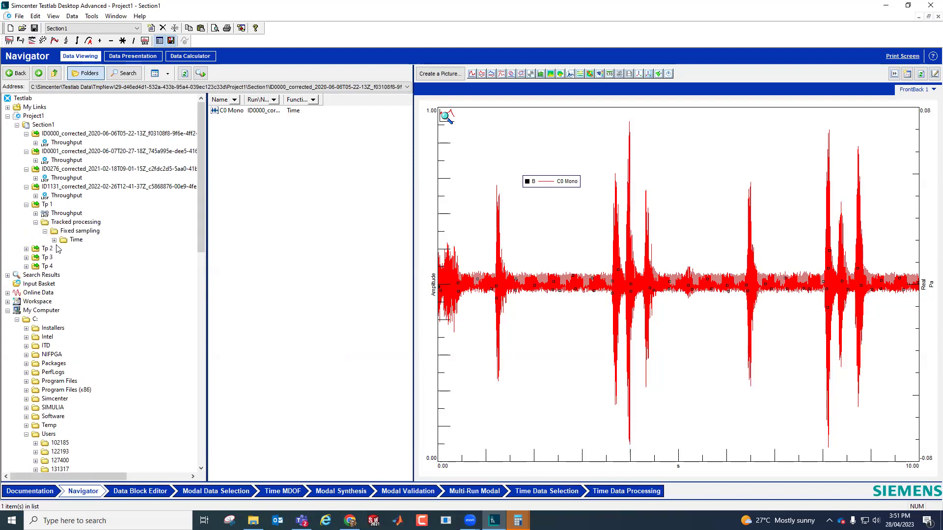
left_click(55, 241)
left_click(64, 249)
left_click(73, 257)
left_click(122, 267)
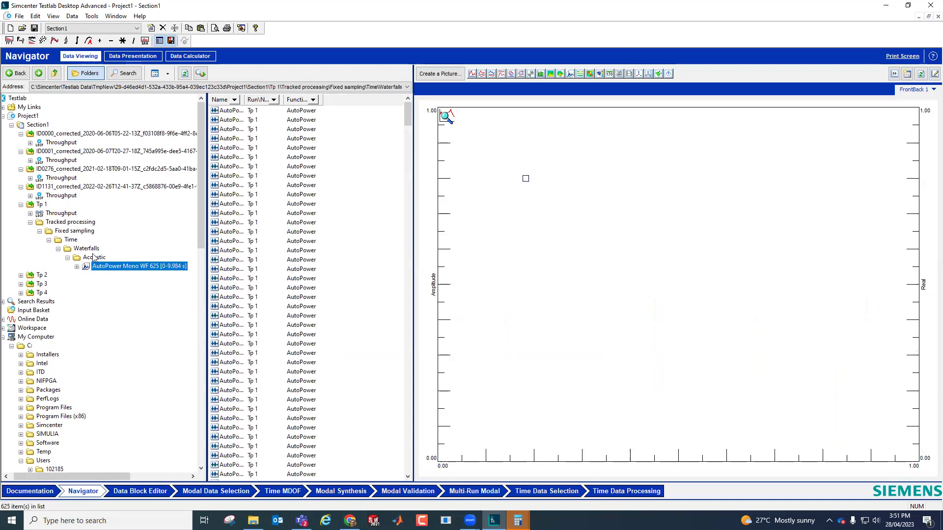
left_click(95, 258)
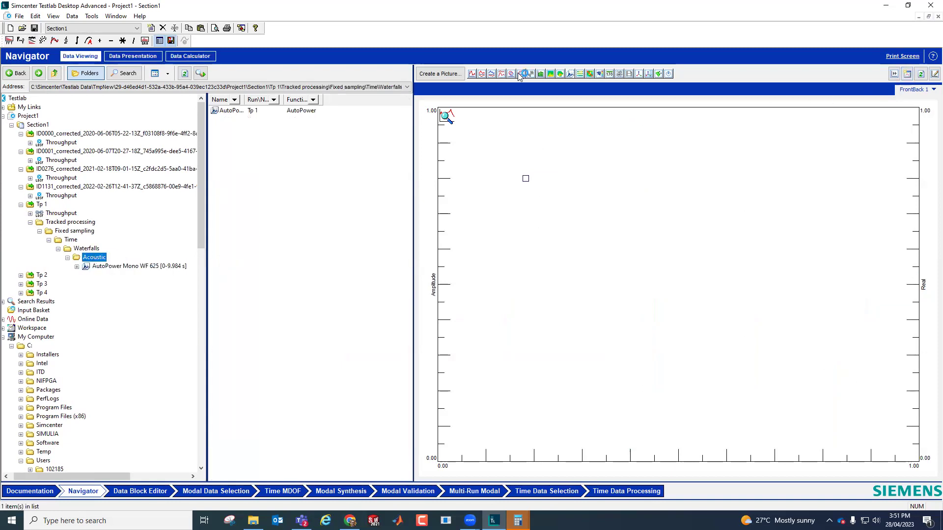
- Create a colormap picture and display Tp 1's AutoPower Mono waterfall in it
left_click(551, 73)
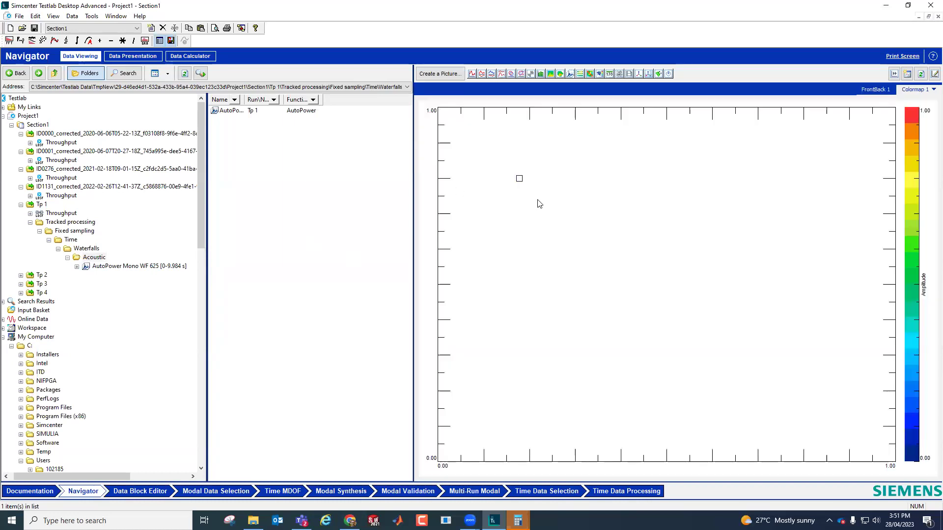
right_click(544, 247)
left_click(584, 350)
left_click(226, 111)
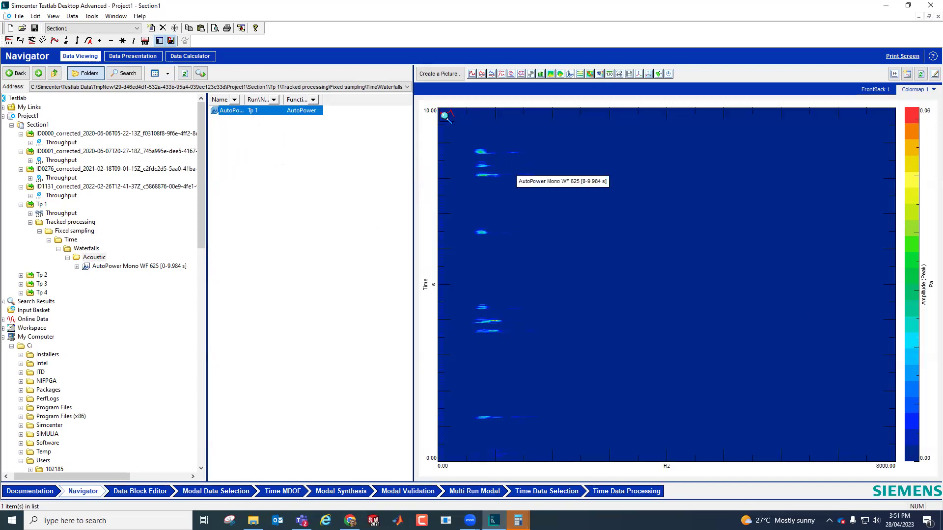
- Set the colormap's amplitude axis format to dB/Level
right_click(923, 289)
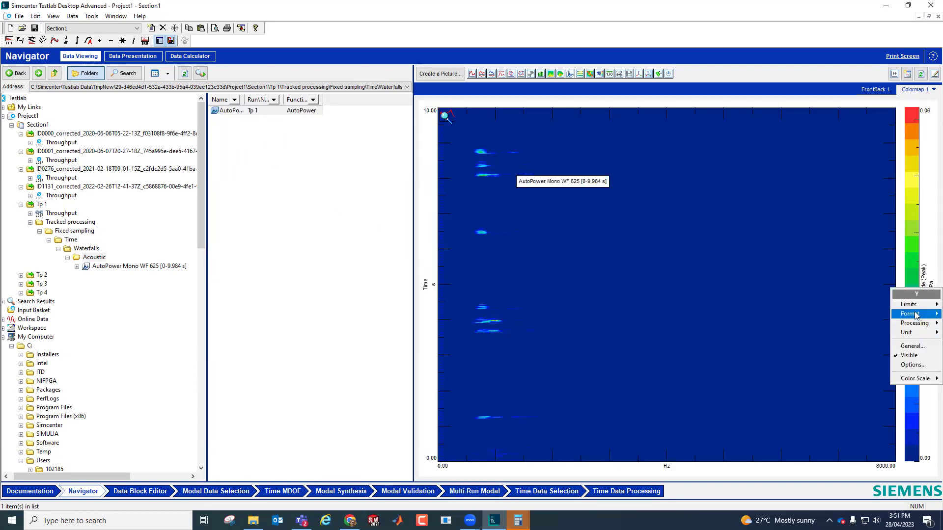
mouse_move(914, 314)
left_click(851, 369)
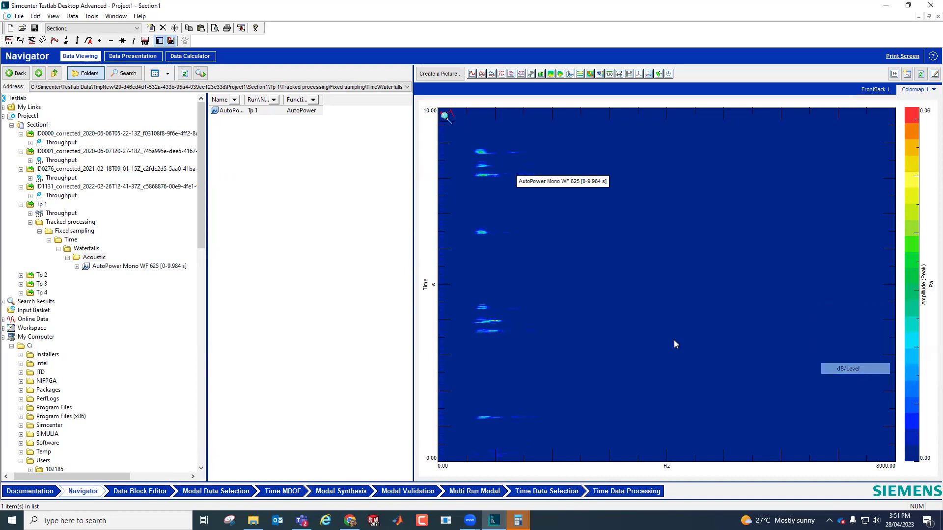
- Open Replay & Filter for the colormap and try to play the Mono track at original speed, dismissing any message
right_click(553, 343)
left_click(582, 338)
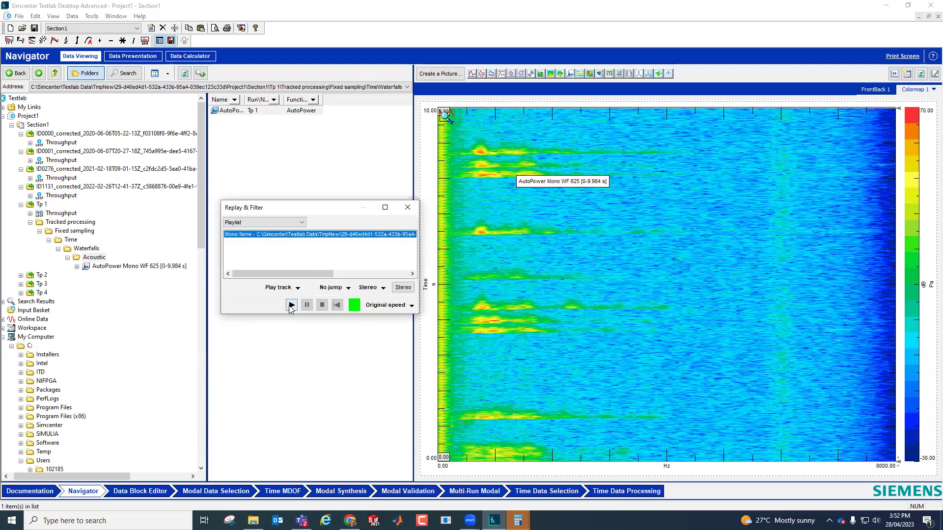
left_click(291, 305)
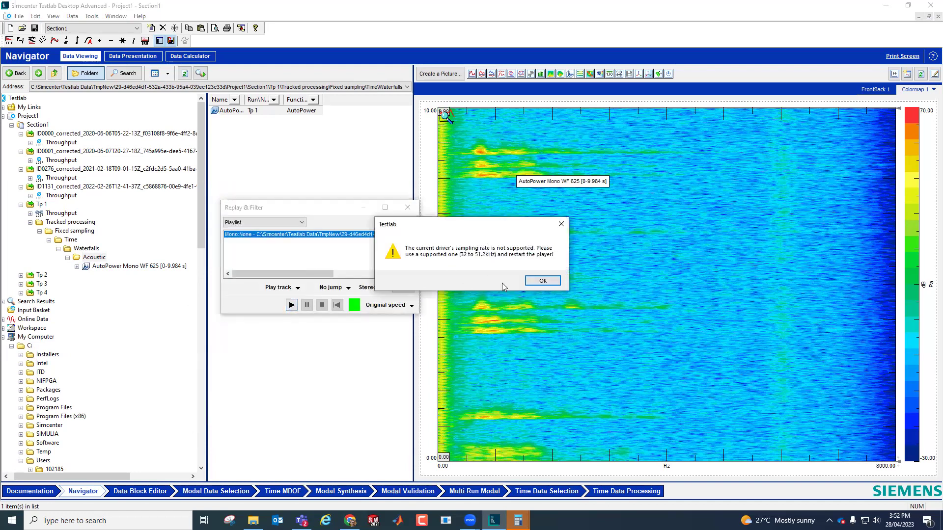
left_click(542, 281)
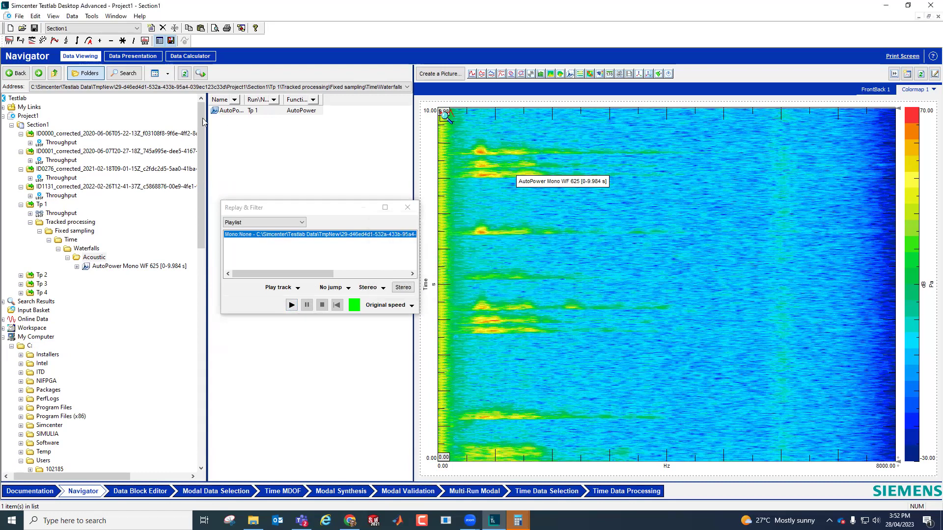